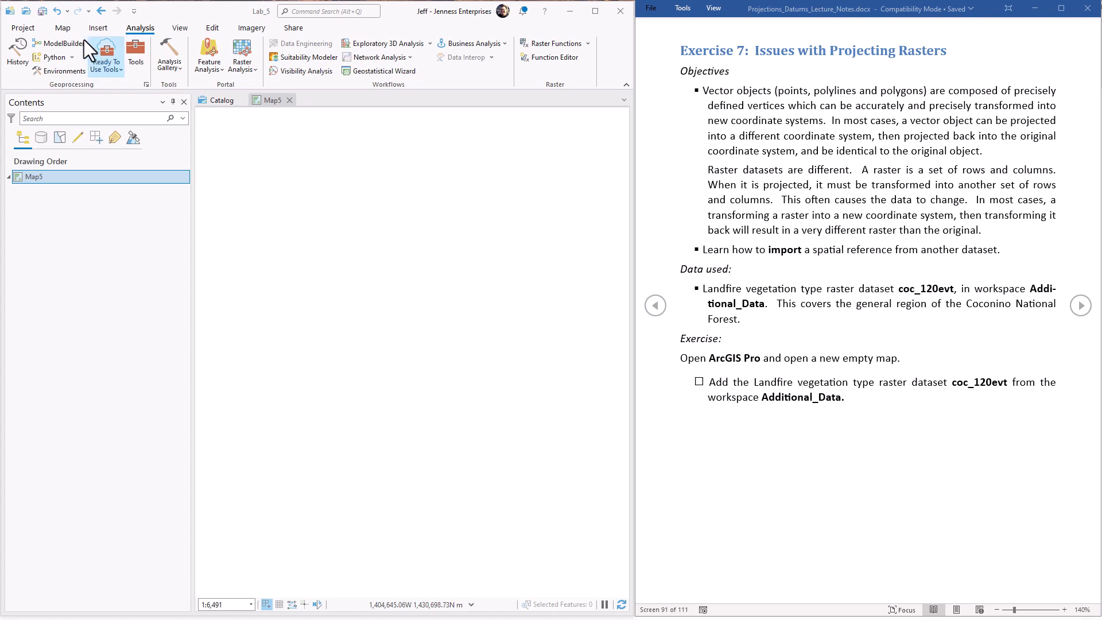
Add the coc_120evt raster dataset from the Additional_Data folder in Class_GIS_Data to the map.
{"action": "left_click", "coordinate": [63, 28]}
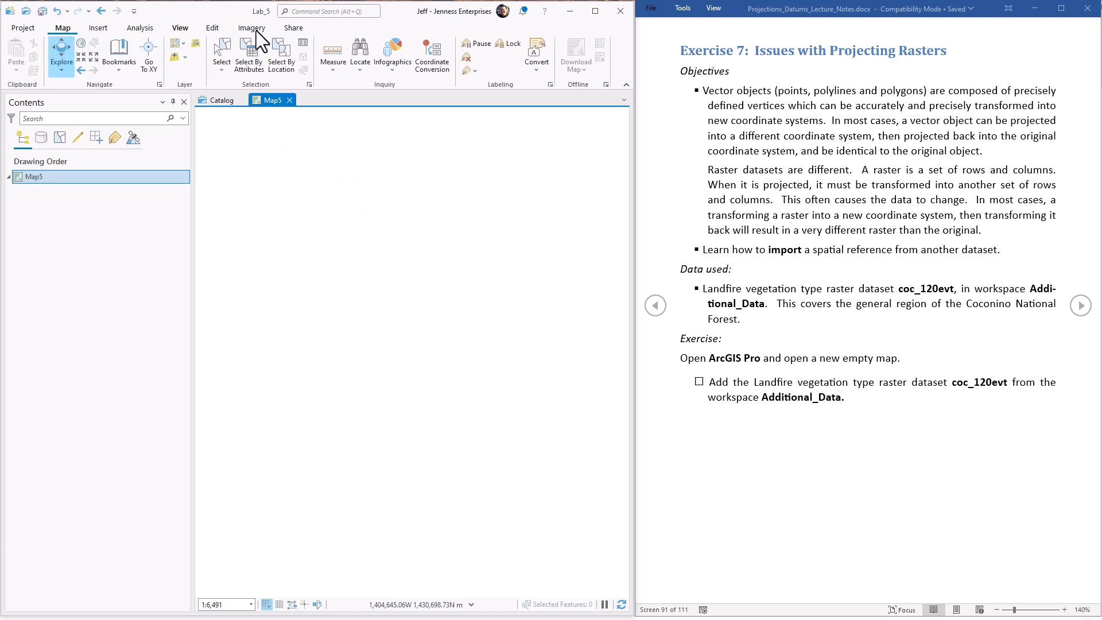
{"action": "left_click", "coordinate": [174, 56]}
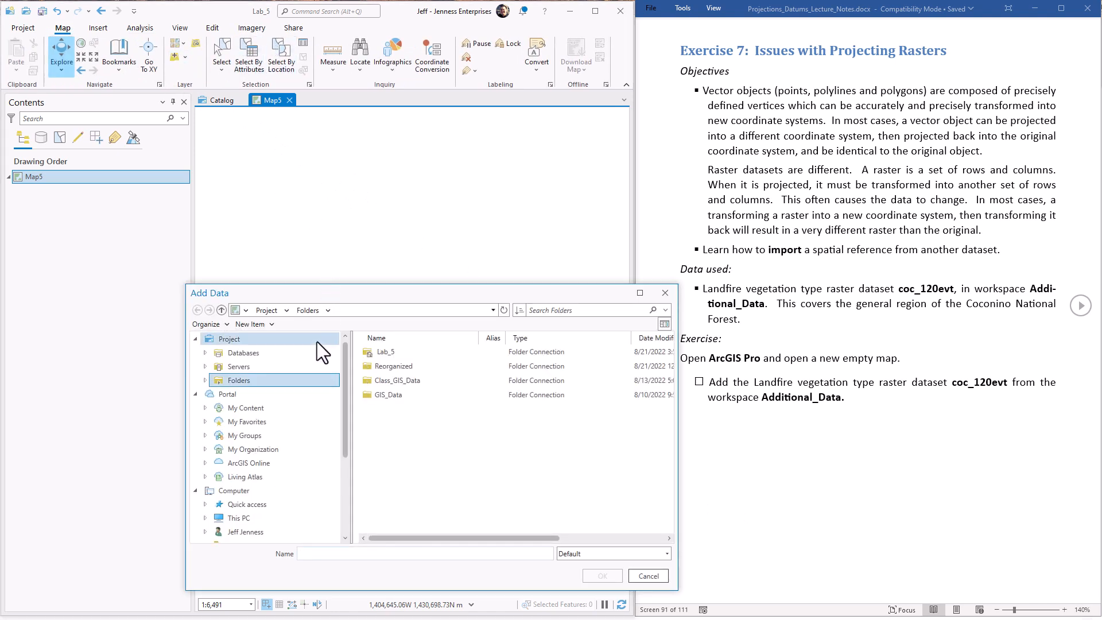
{"action": "double_click", "coordinate": [391, 380]}
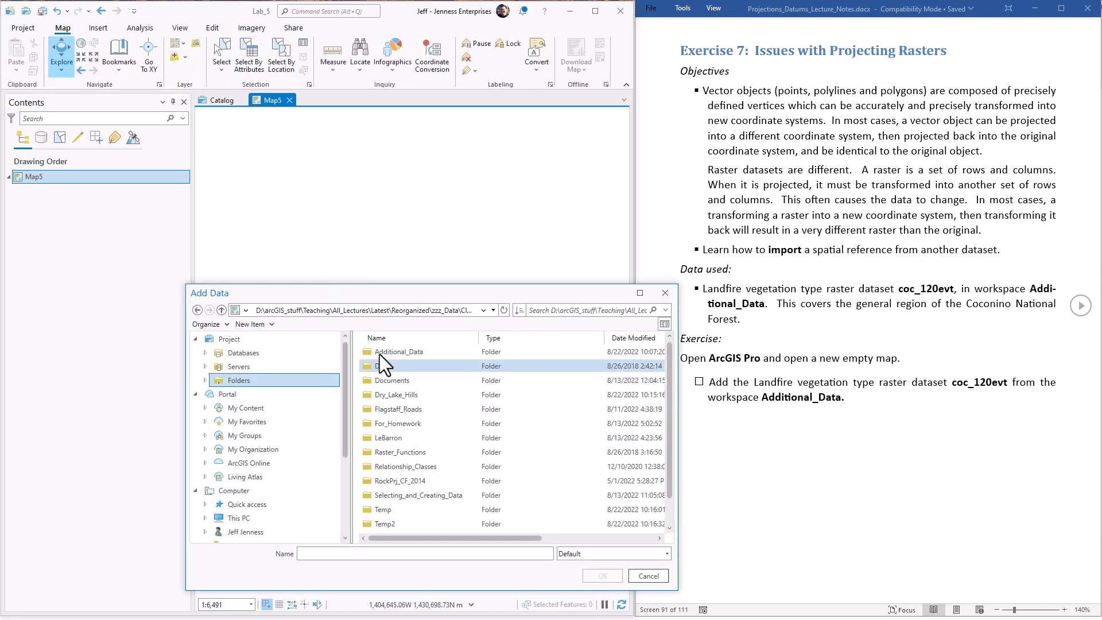
{"action": "double_click", "coordinate": [380, 353]}
{"action": "left_click", "coordinate": [379, 424]}
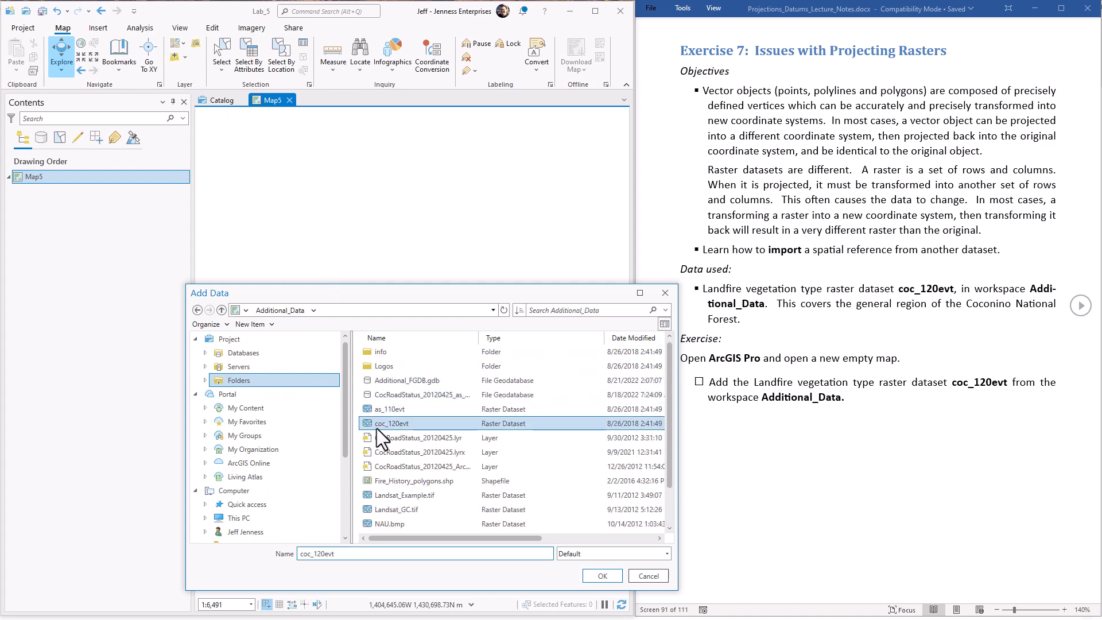
{"action": "left_click", "coordinate": [602, 576]}
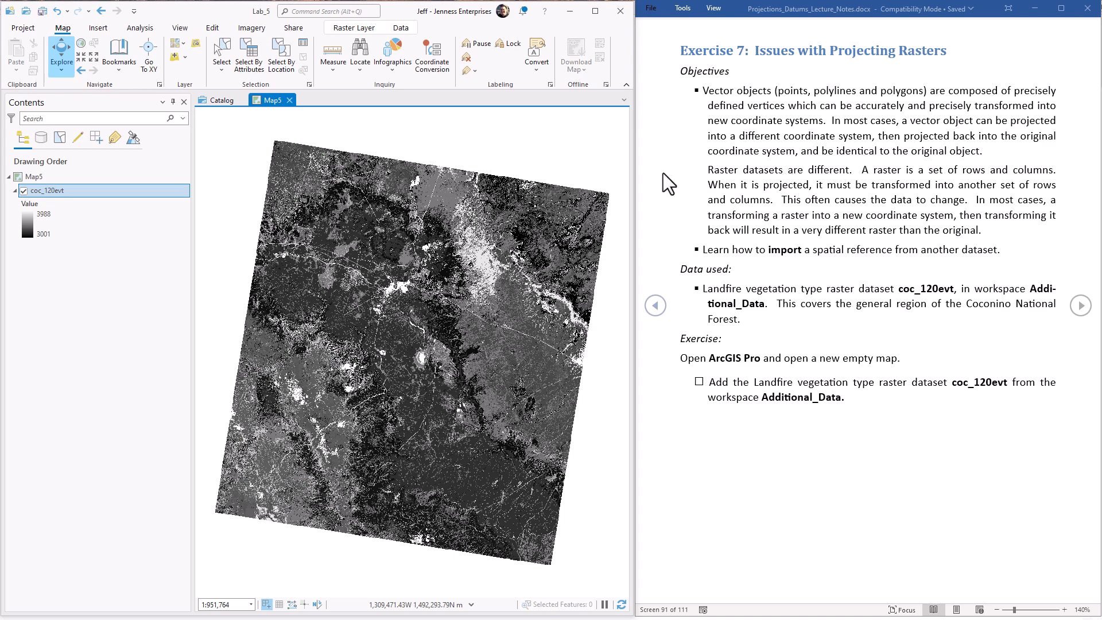
Examine the spatial reference of the coc_120evt layer in its source properties, including projection parameters and geographic coordinate system.
{"action": "double_click", "coordinate": [90, 192]}
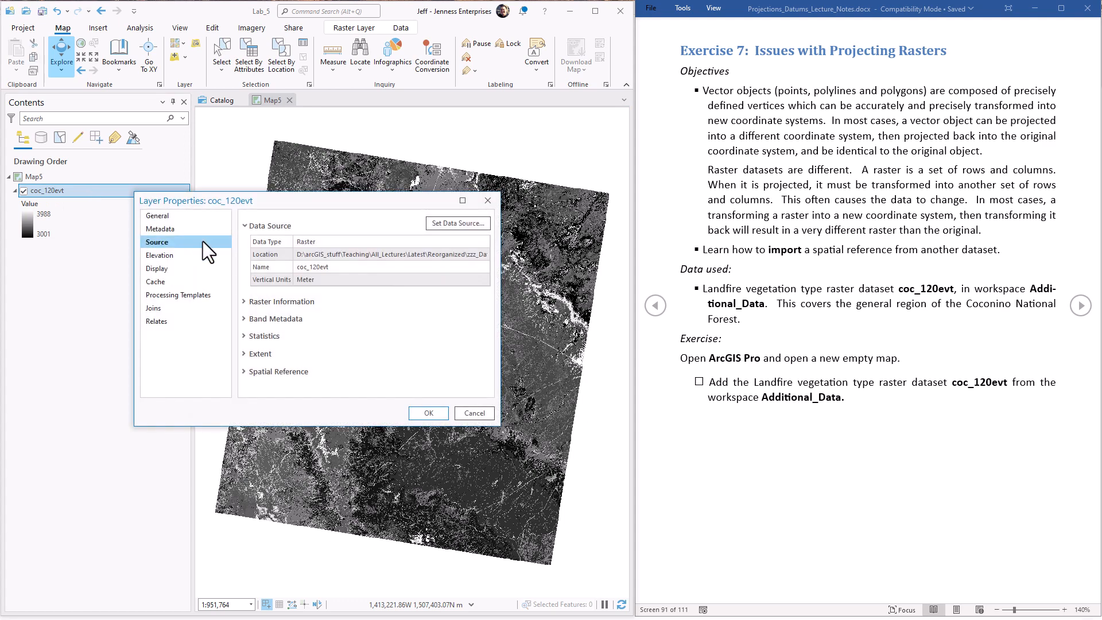
{"action": "left_click", "coordinate": [245, 371]}
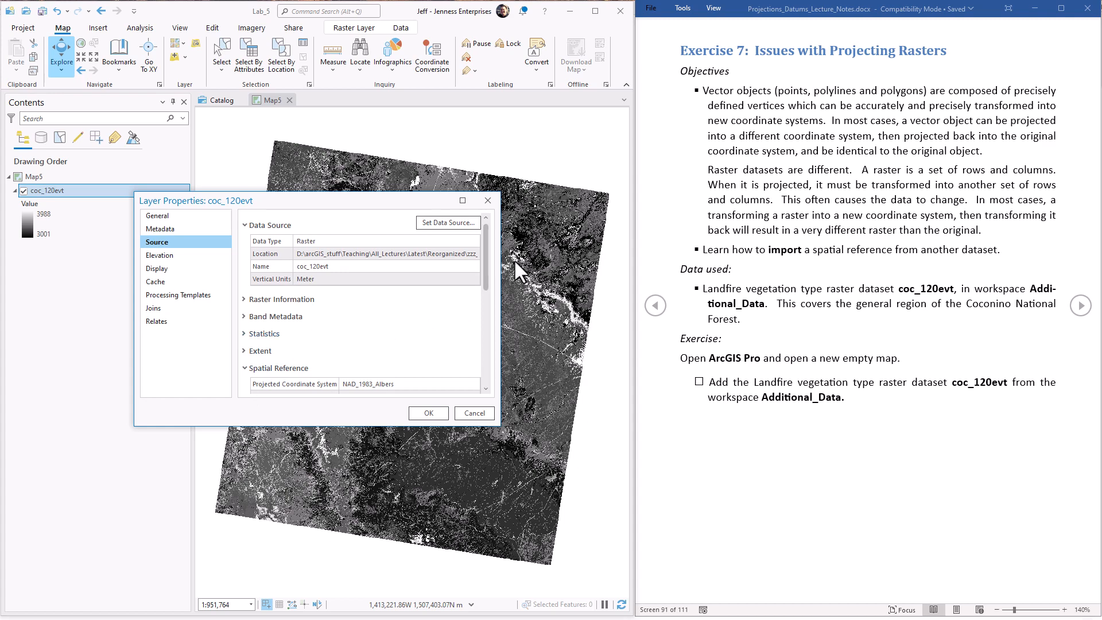
{"action": "left_click_drag", "start_coordinate": [487, 270], "coordinate": [484, 331]}
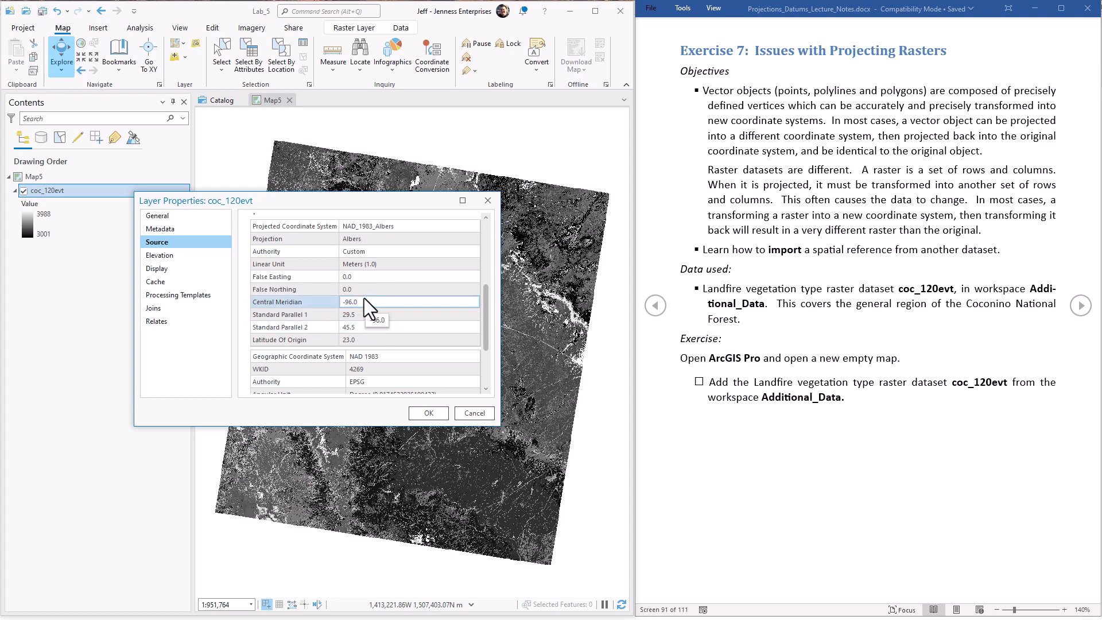
{"action": "scroll", "coordinate": [487, 312], "scroll_direction": "down", "scroll_amount": 1}
{"action": "scroll", "coordinate": [487, 313], "scroll_direction": "down", "scroll_amount": 1}
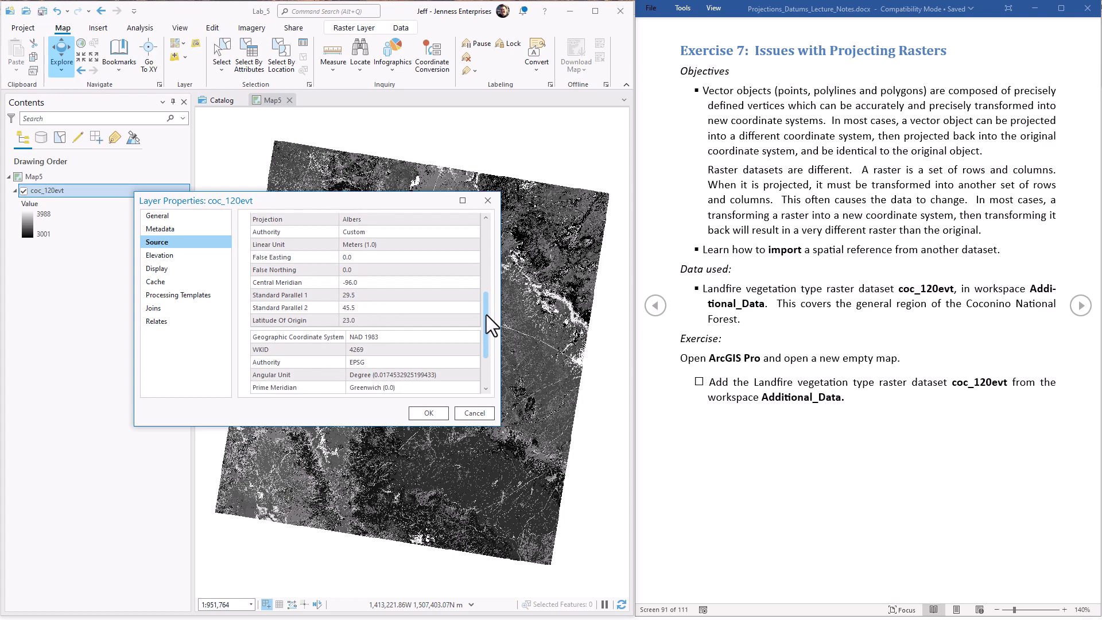
{"action": "left_click_drag", "start_coordinate": [487, 314], "coordinate": [484, 302]}
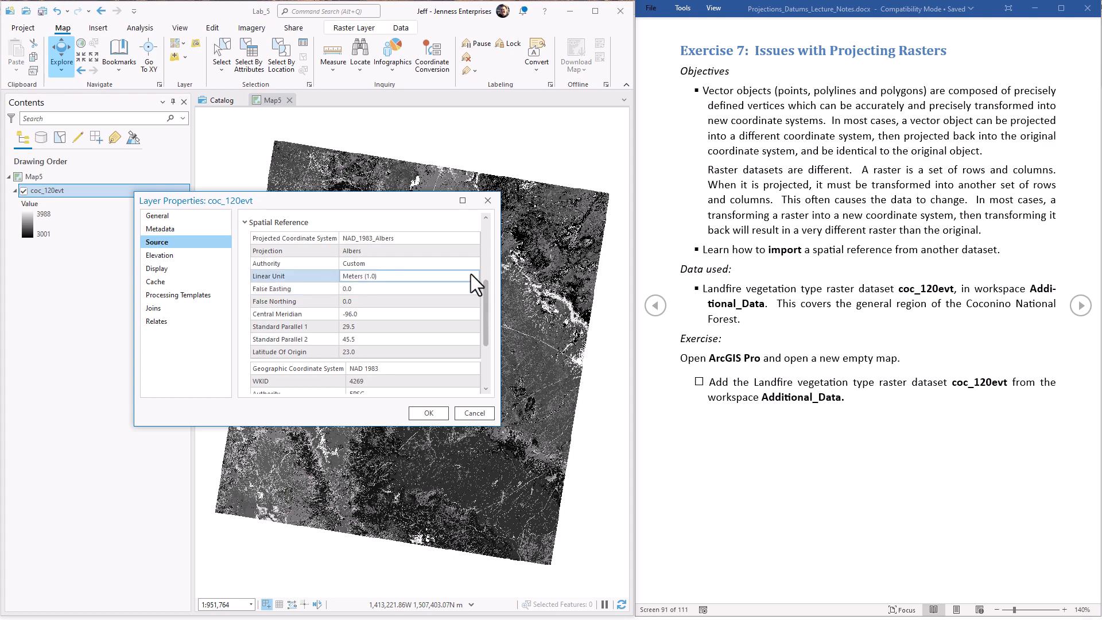
{"action": "left_click", "coordinate": [428, 412]}
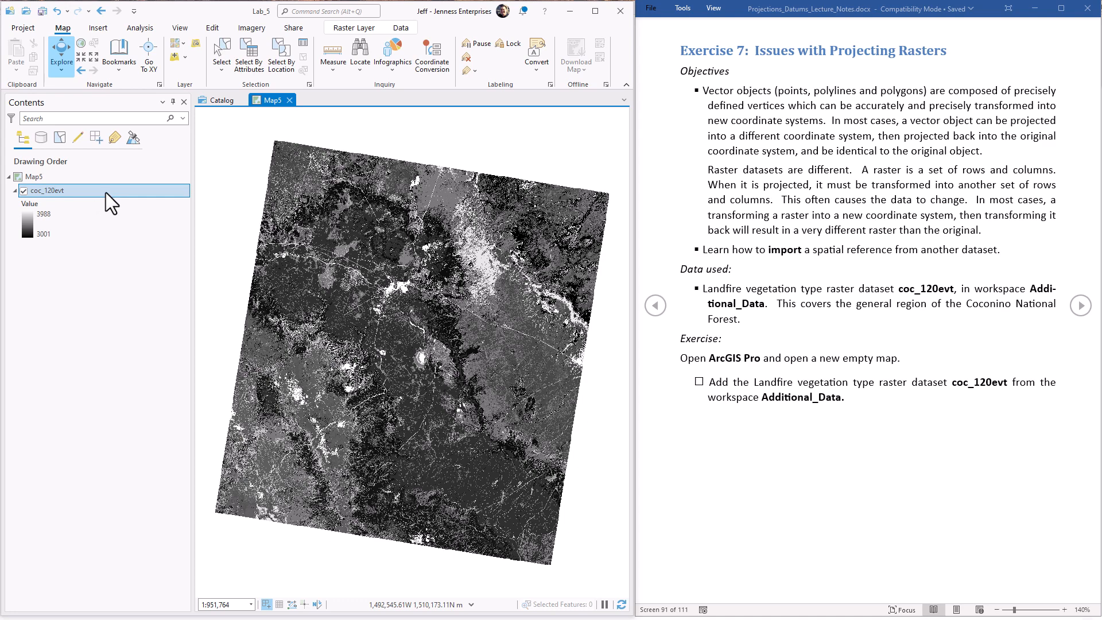
Open the Project Raster geoprocessing tool and use the coc_120evt layer as the input raster.
{"action": "left_click", "coordinate": [137, 30]}
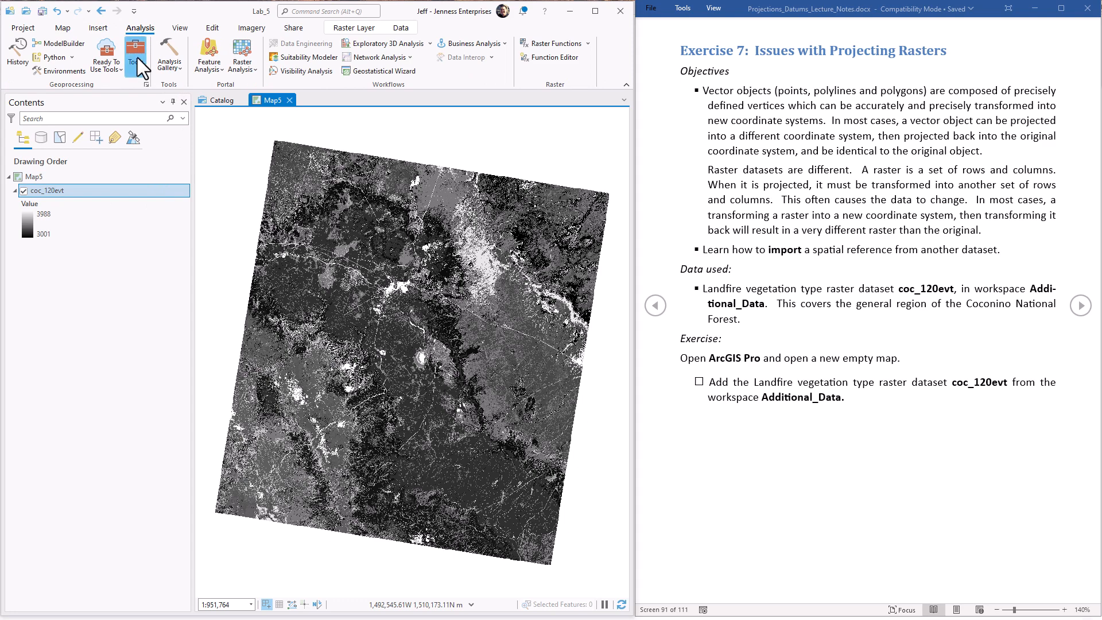
{"action": "left_click", "coordinate": [137, 57]}
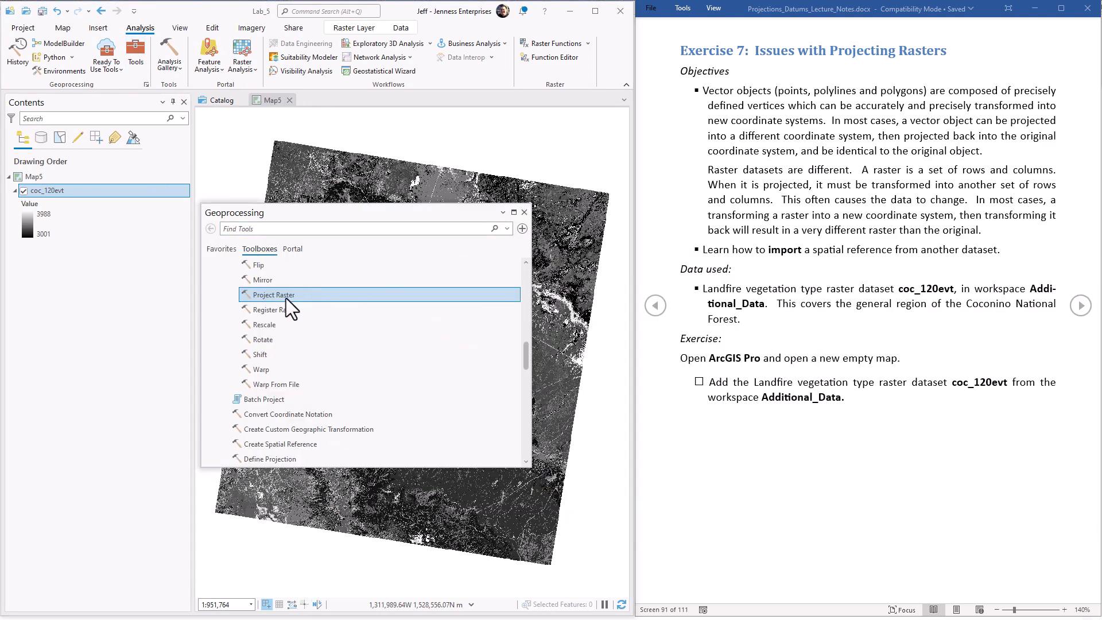
{"action": "left_click", "coordinate": [295, 294]}
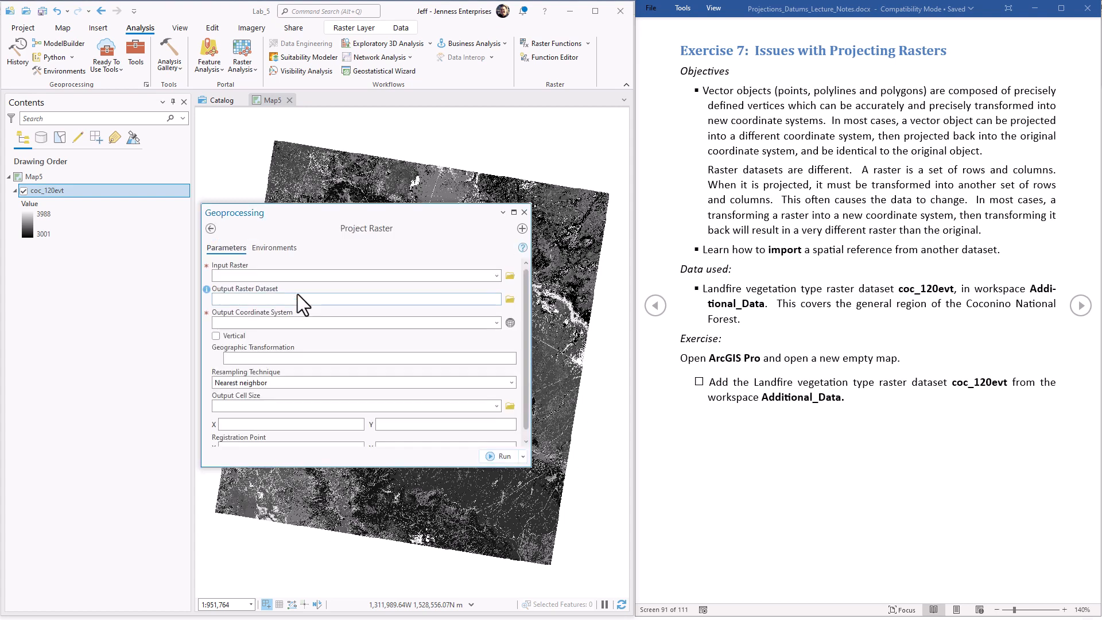
{"action": "left_click_drag", "start_coordinate": [74, 192], "coordinate": [267, 277]}
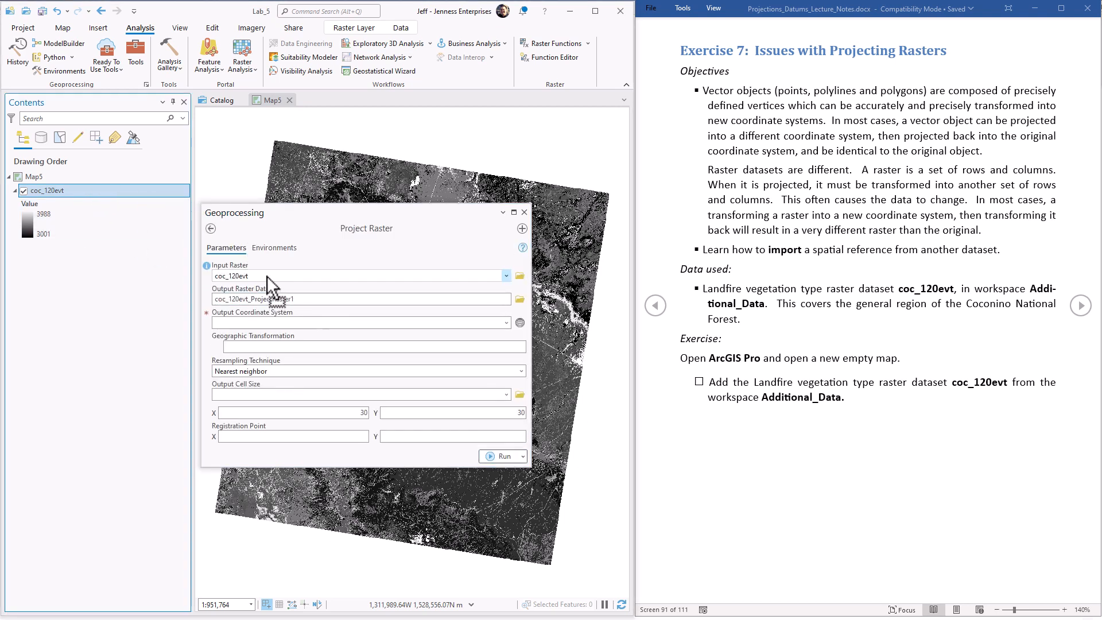
Name the output raster dataset coc_120evt_NAD83 in the project's default geodatabase.
{"action": "left_click", "coordinate": [316, 299]}
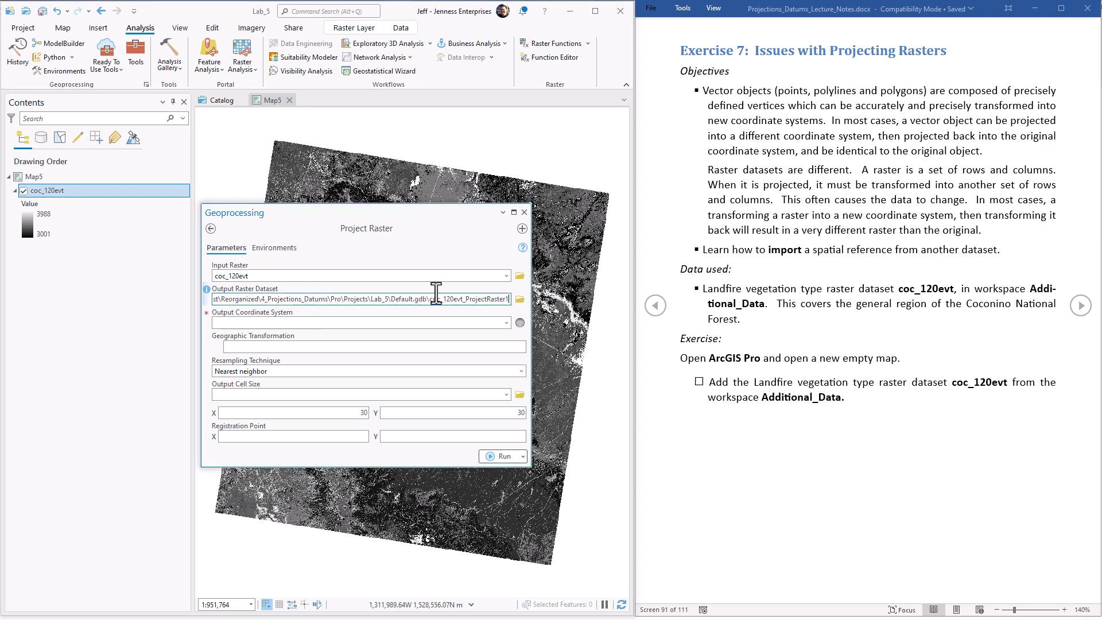
{"action": "double_click", "coordinate": [472, 297]}
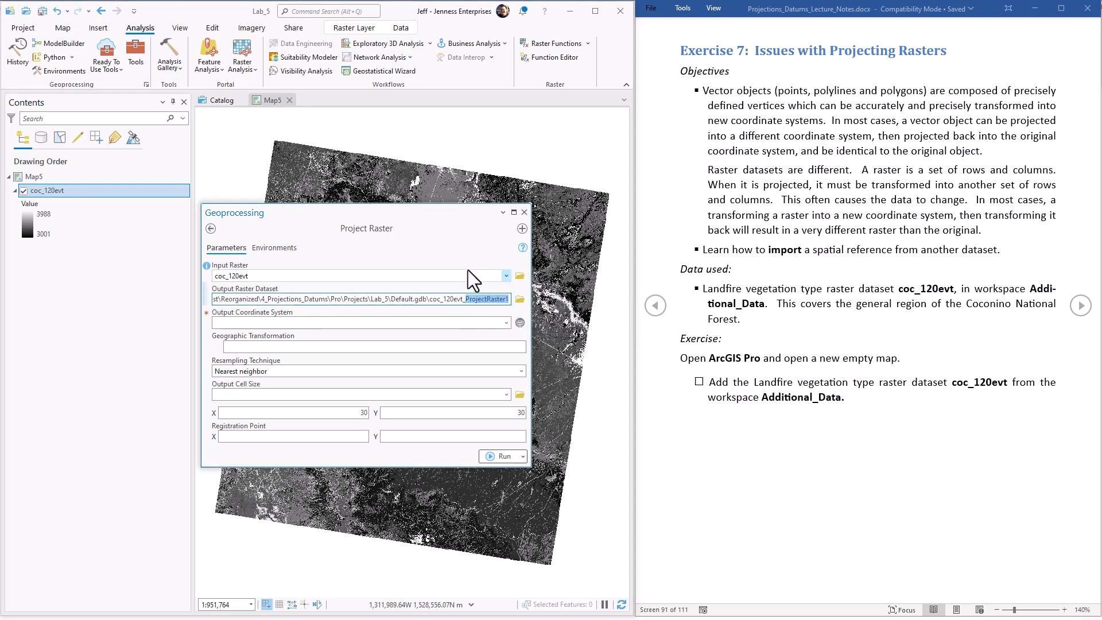
{"action": "type", "text": "Albers"}
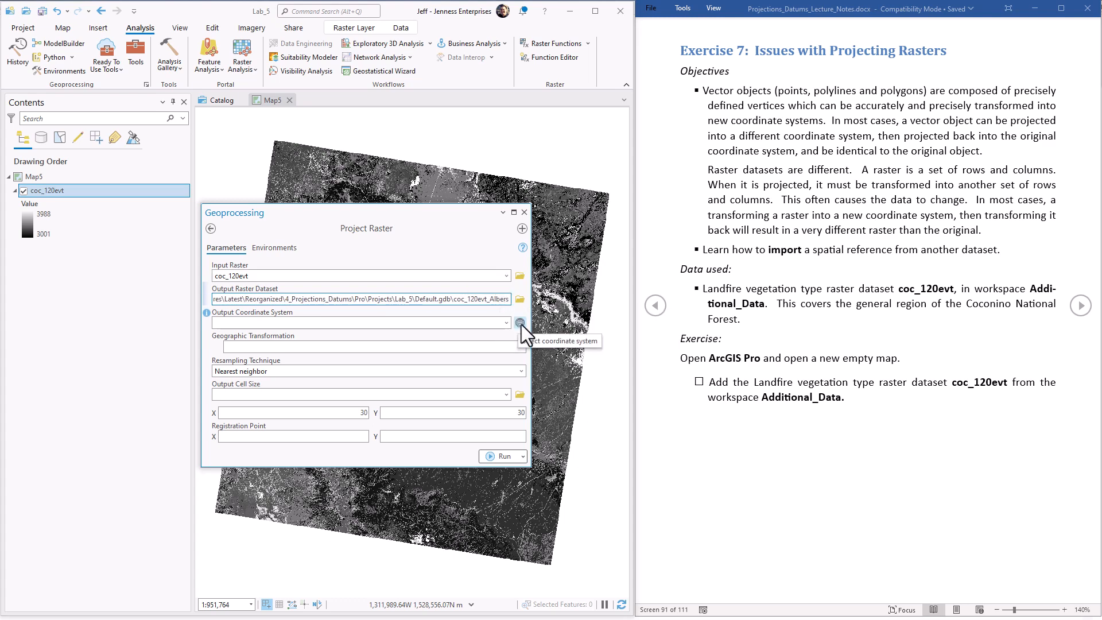
{"action": "left_click_drag", "start_coordinate": [490, 298], "coordinate": [510, 298]}
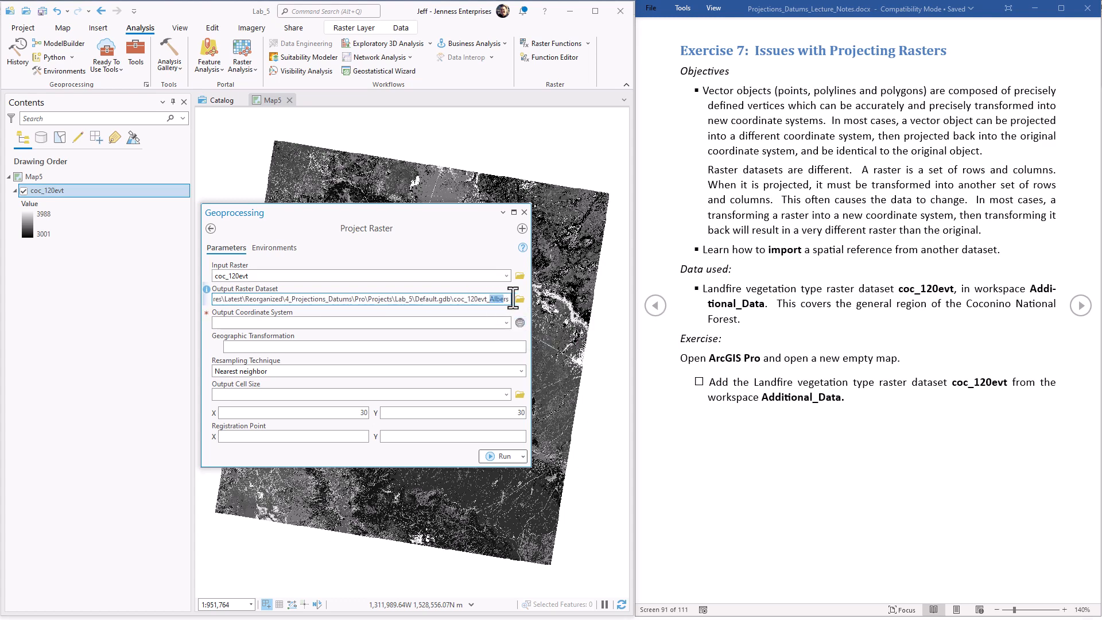
{"action": "type", "text": "NAD"}
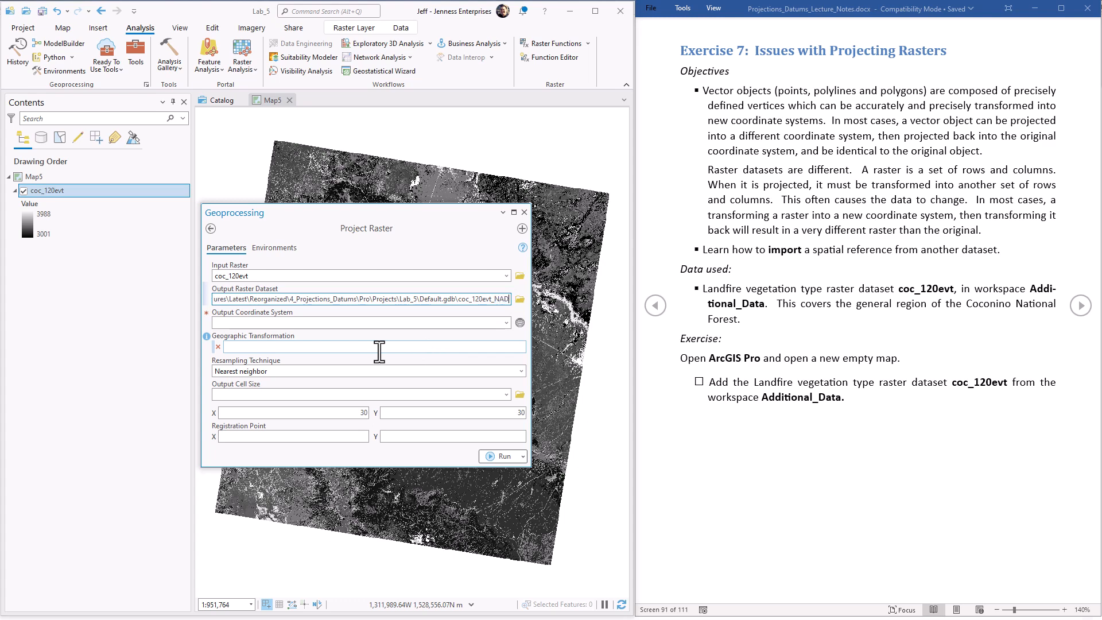
{"action": "type", "text": "83"}
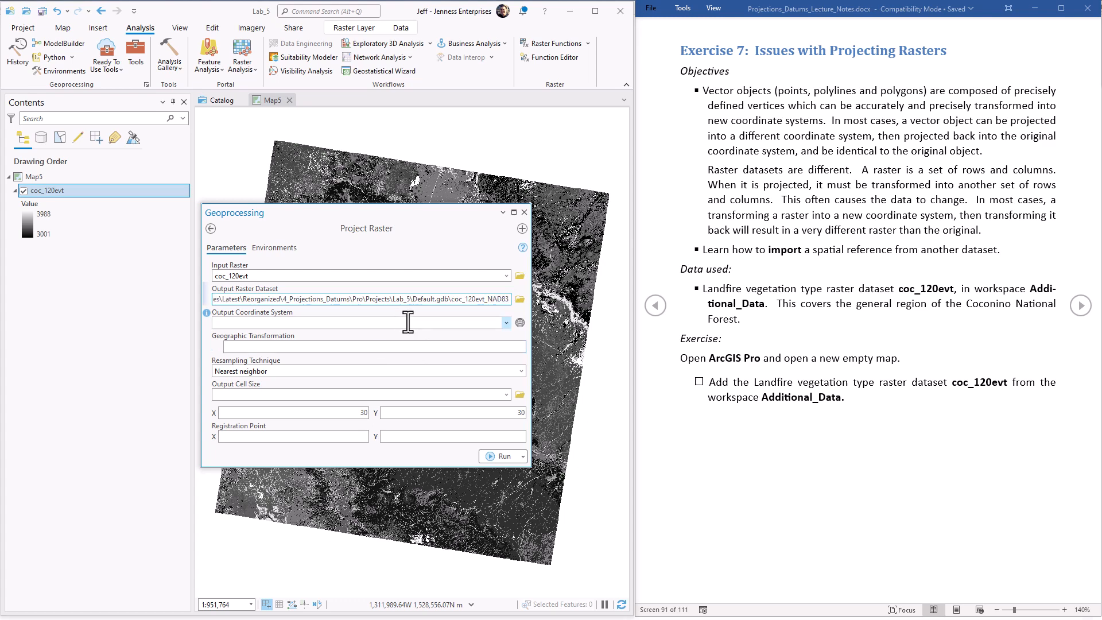
Set the output coordinate system to NAD 1983 (WKID 4269), as the lecture notes specify, and keep Nearest neighbor resampling.
{"action": "left_click", "coordinate": [520, 322]}
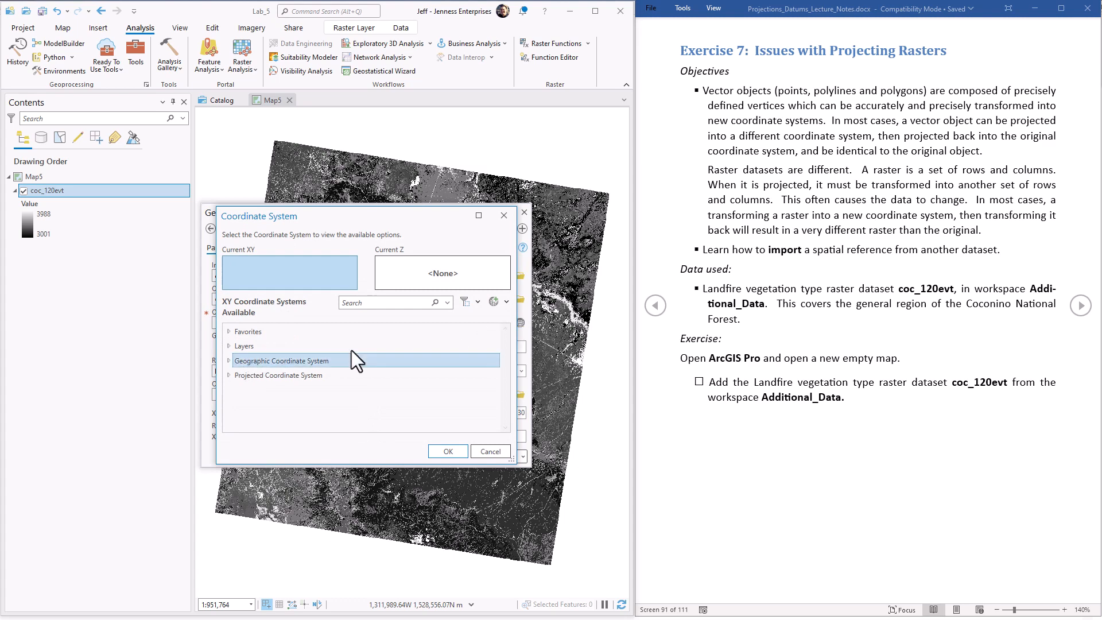
{"action": "left_click", "coordinate": [1082, 306]}
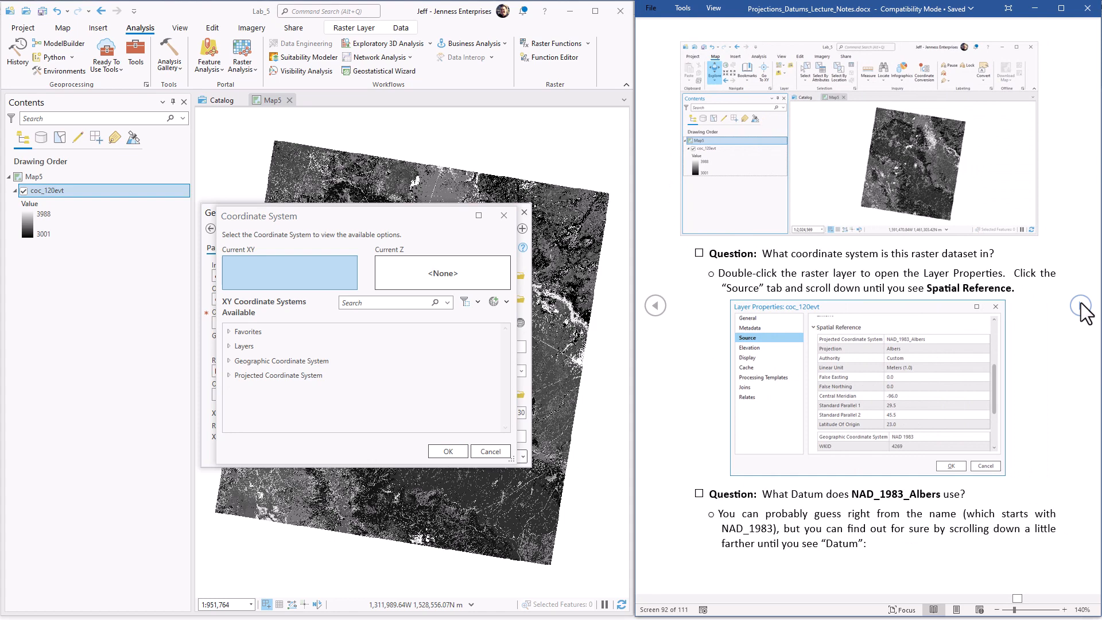
{"action": "left_click", "coordinate": [1082, 306]}
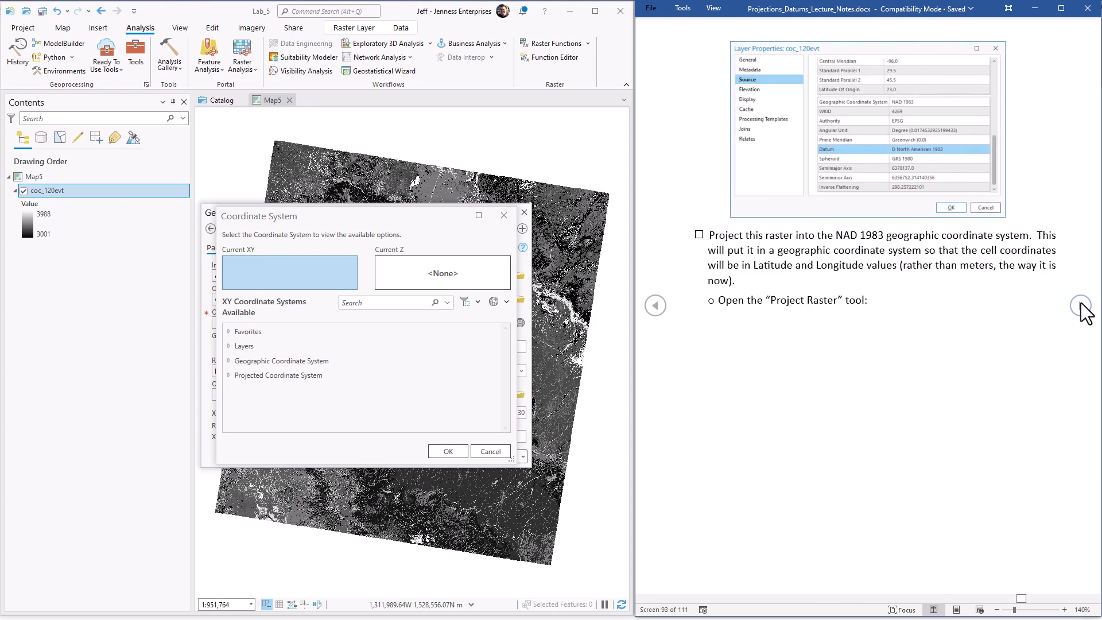
{"action": "left_click", "coordinate": [1082, 306]}
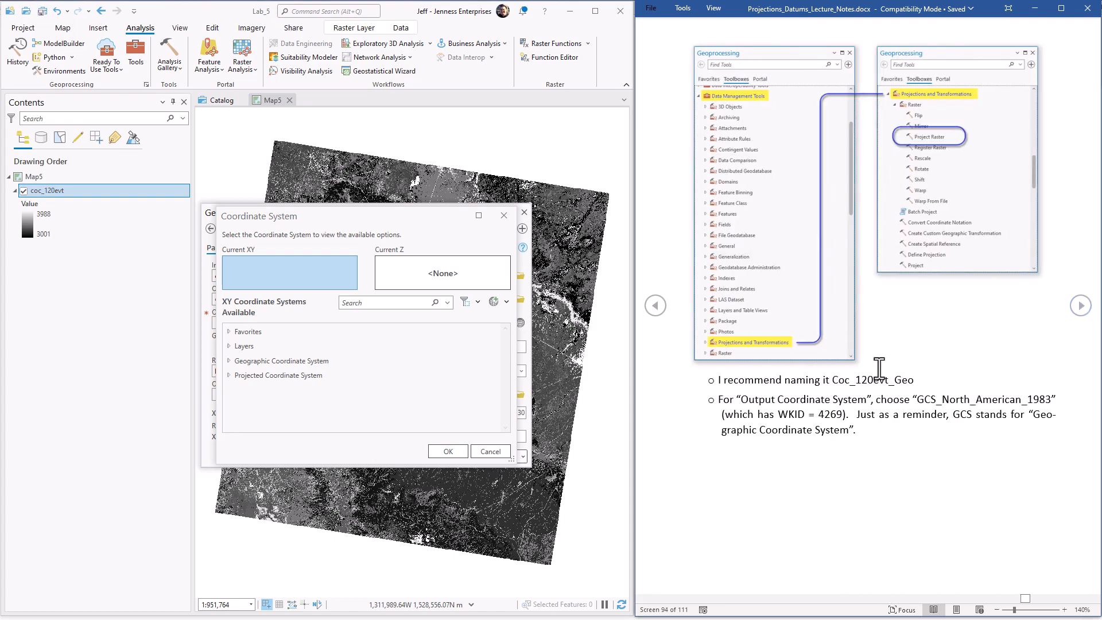
{"action": "left_click", "coordinate": [361, 304]}
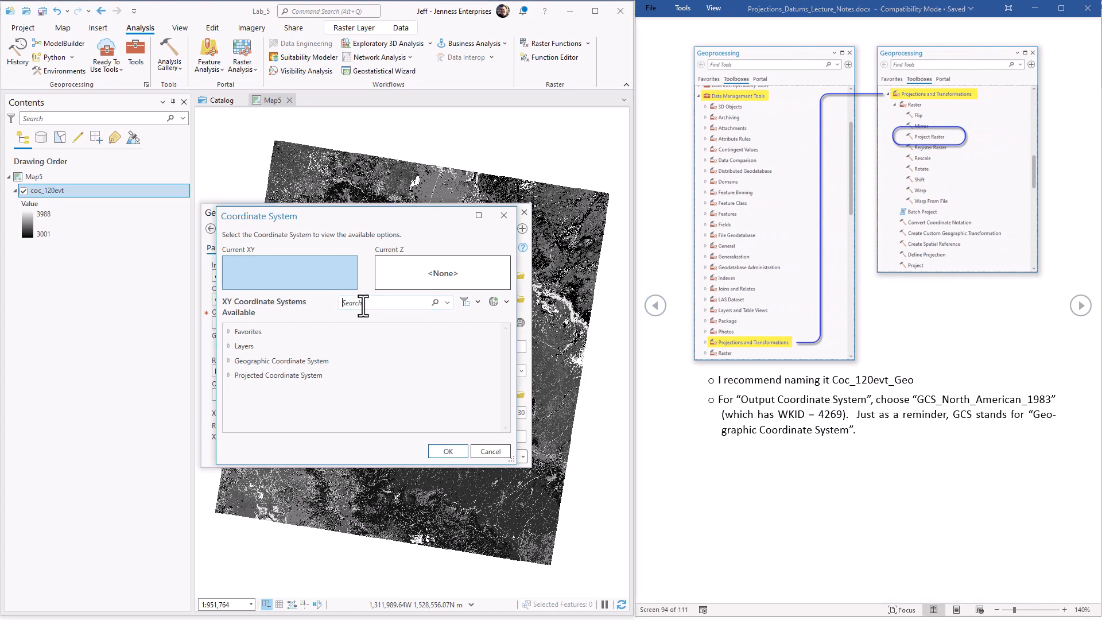
{"action": "type", "text": "4269"}
{"action": "key", "text": "Return"}
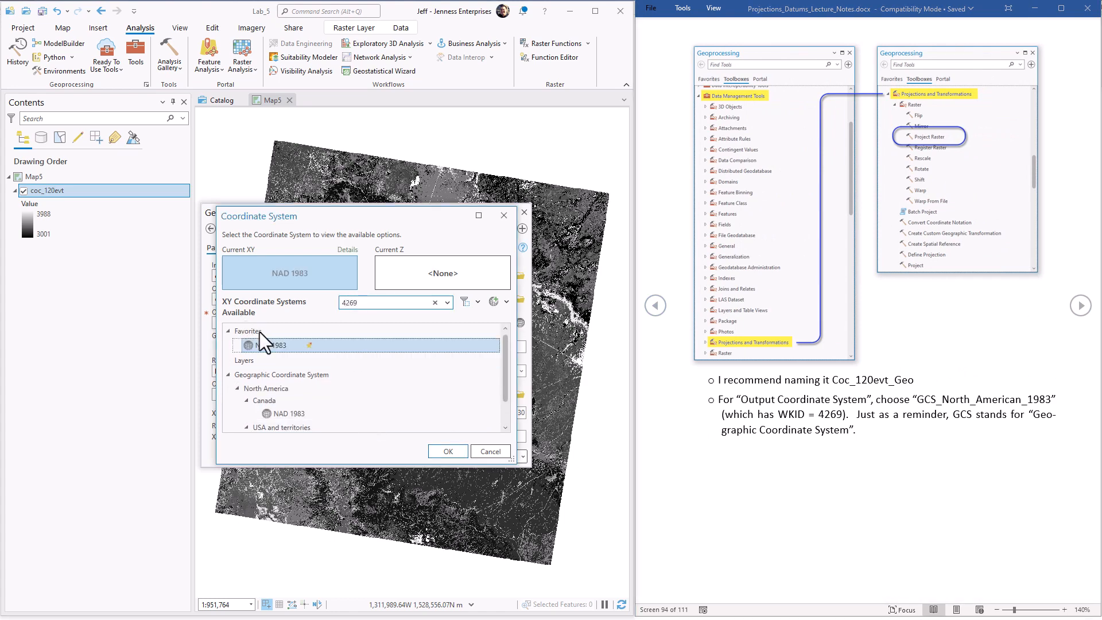
{"action": "left_click", "coordinate": [449, 451]}
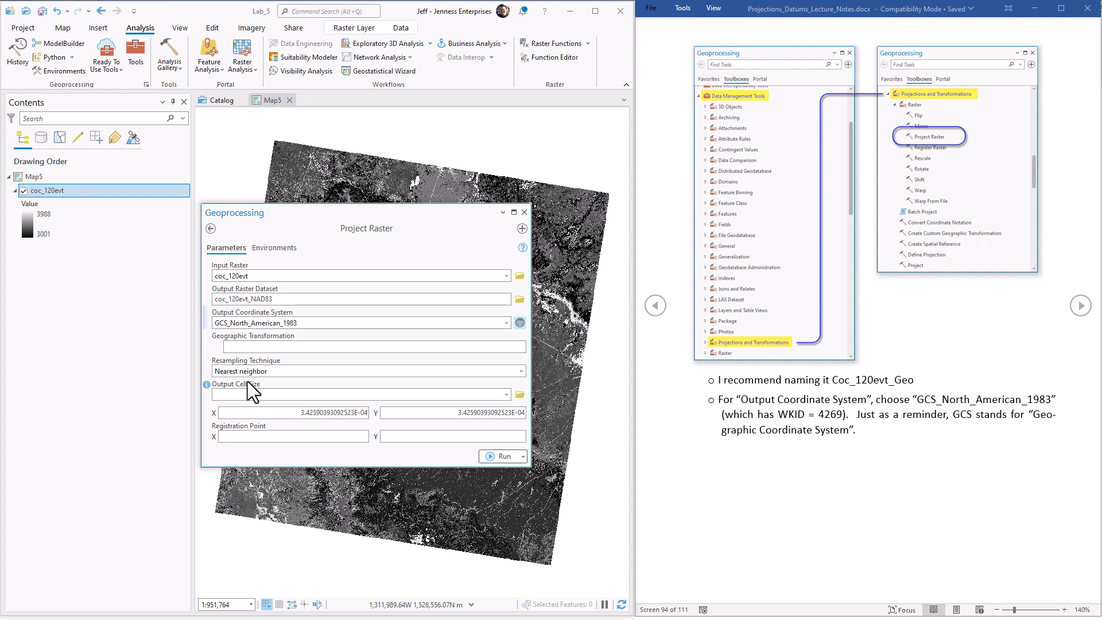
{"action": "left_click", "coordinate": [522, 370]}
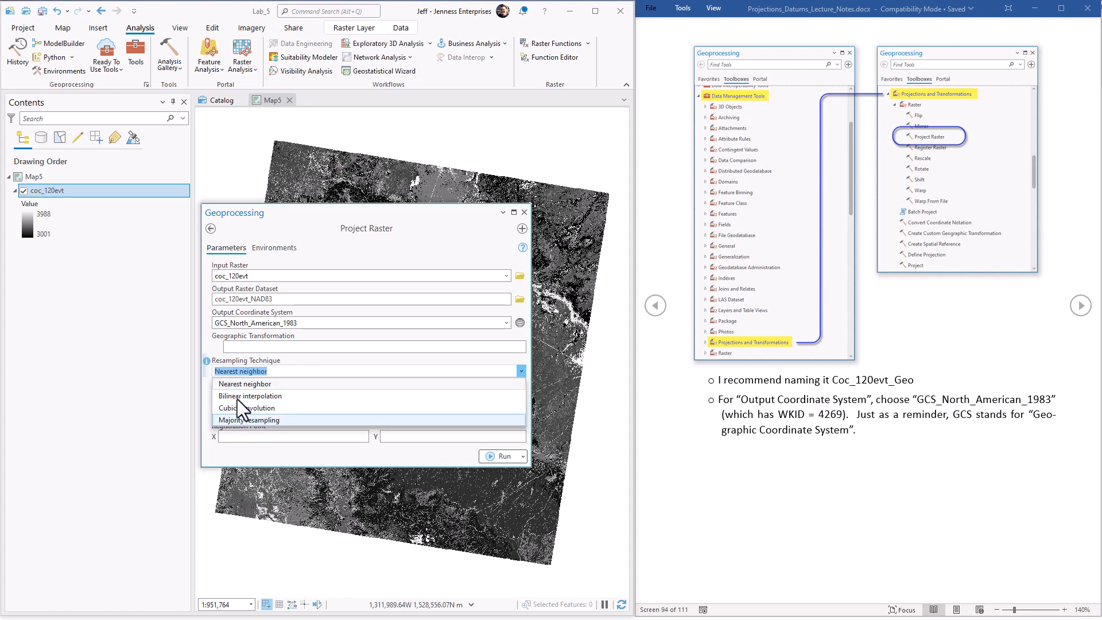
{"action": "left_click", "coordinate": [294, 222]}
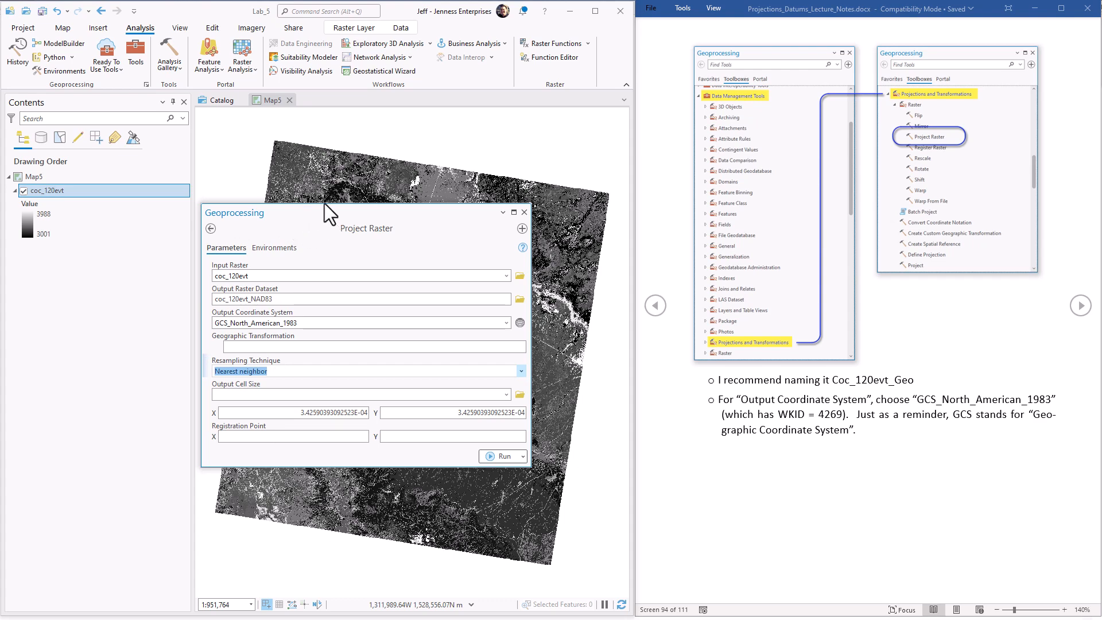
Symbolize the coc_120evt layer with Unique Values based on the SAF_SRM field.
{"action": "left_click_drag", "start_coordinate": [326, 211], "coordinate": [167, 339]}
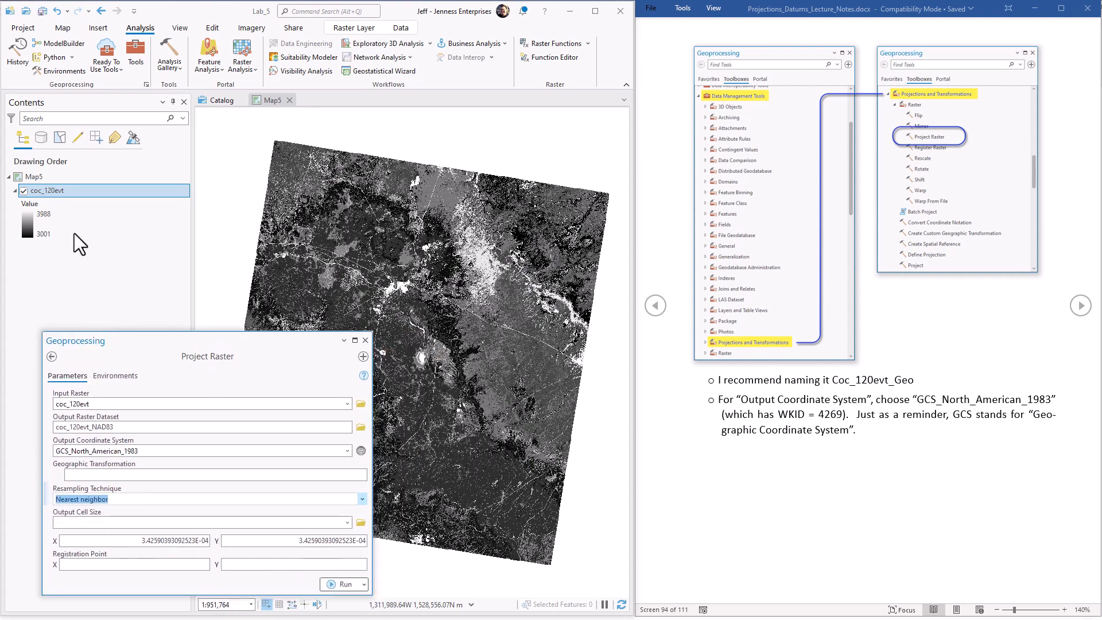
{"action": "double_click", "coordinate": [92, 189]}
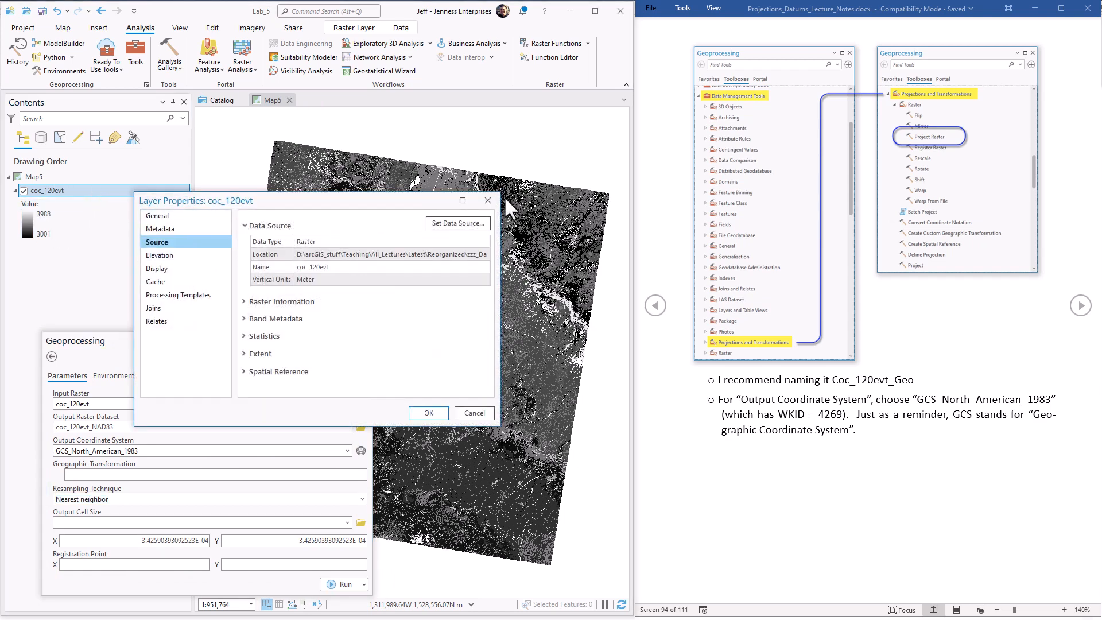
{"action": "left_click", "coordinate": [489, 201]}
{"action": "right_click", "coordinate": [90, 195]}
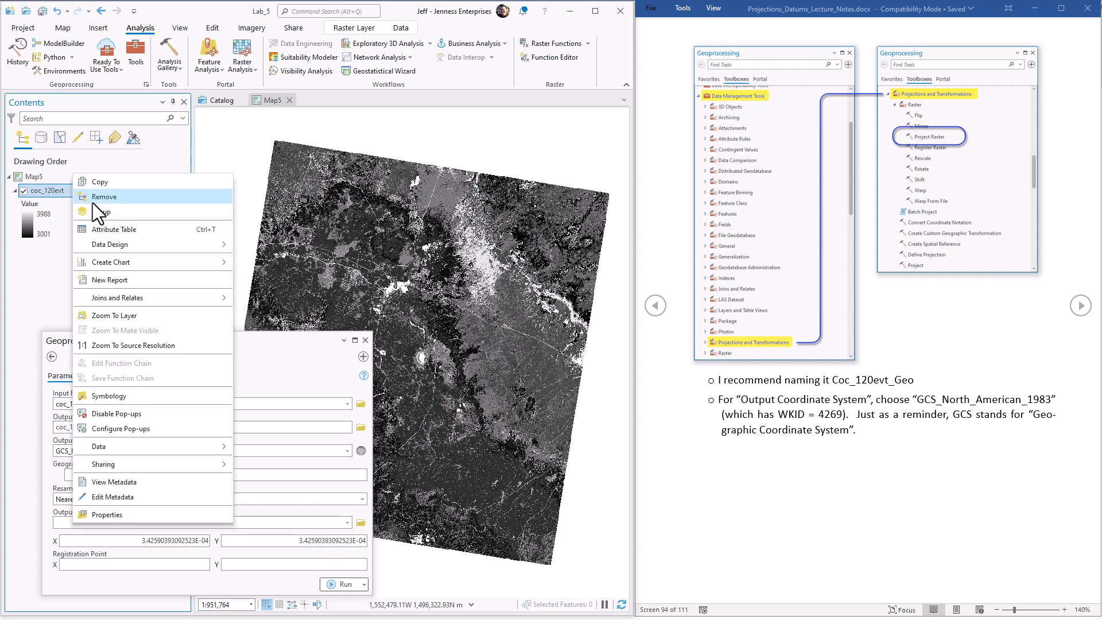
{"action": "left_click", "coordinate": [100, 396]}
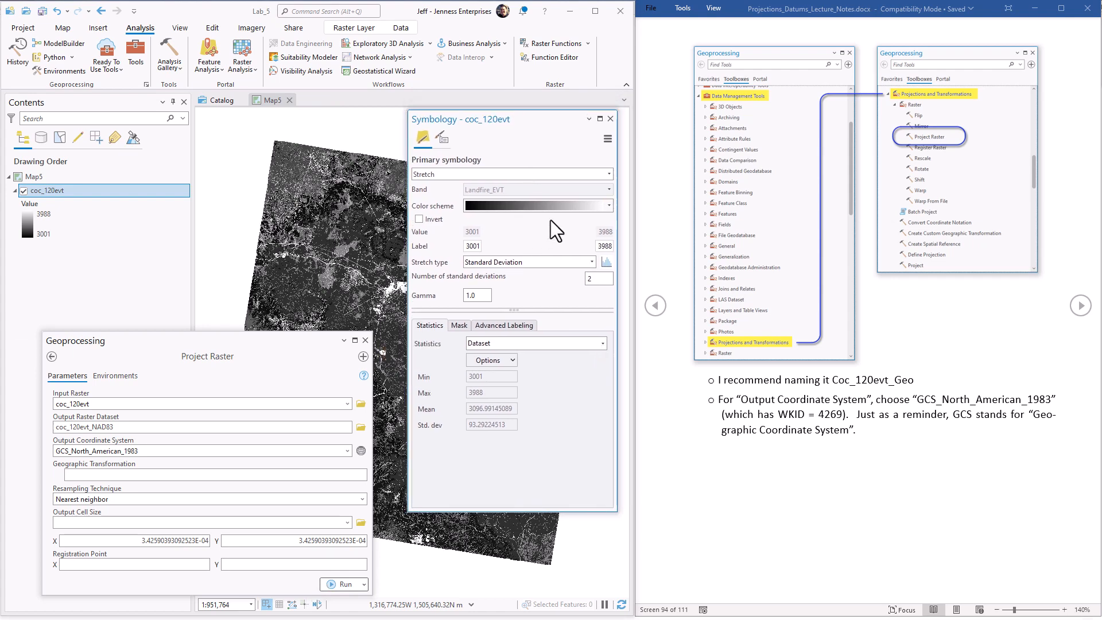
{"action": "left_click", "coordinate": [603, 173]}
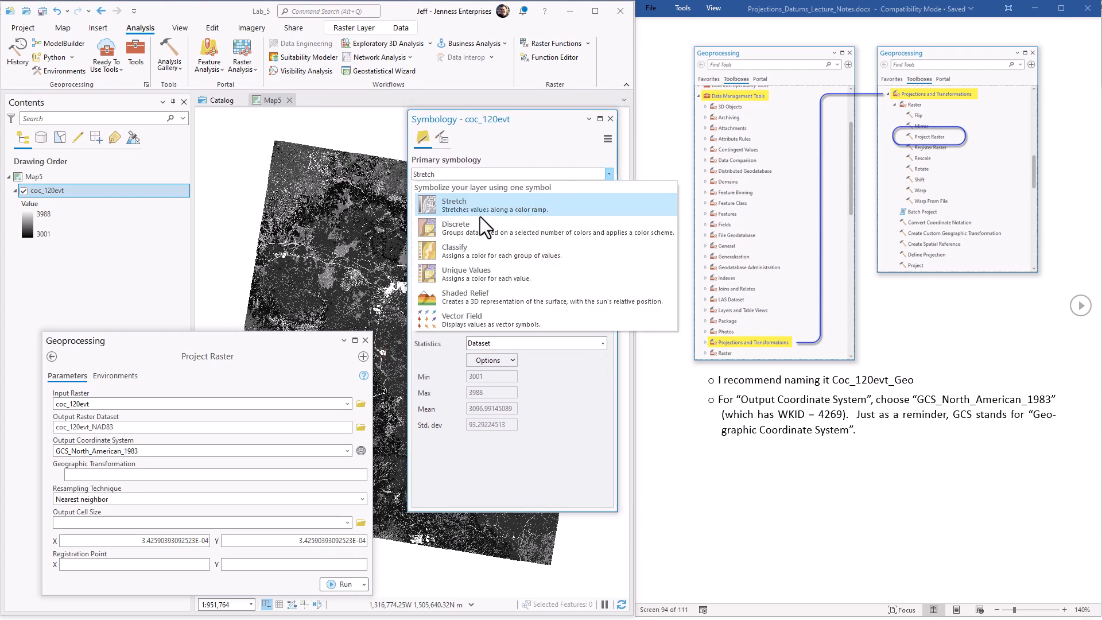
{"action": "left_click", "coordinate": [471, 274]}
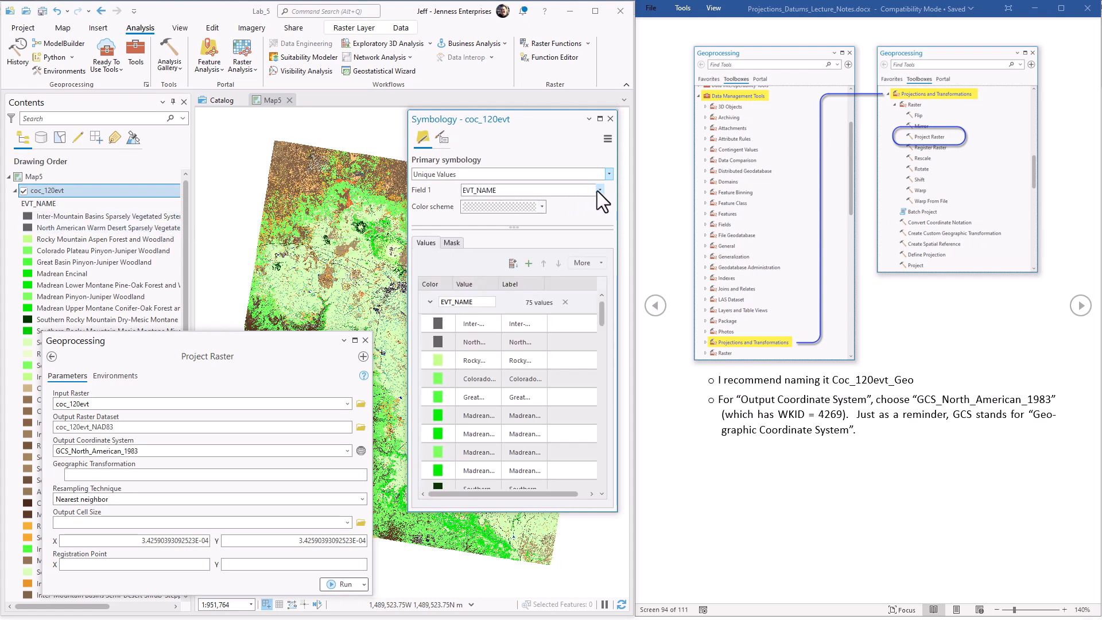
{"action": "left_click", "coordinate": [599, 190]}
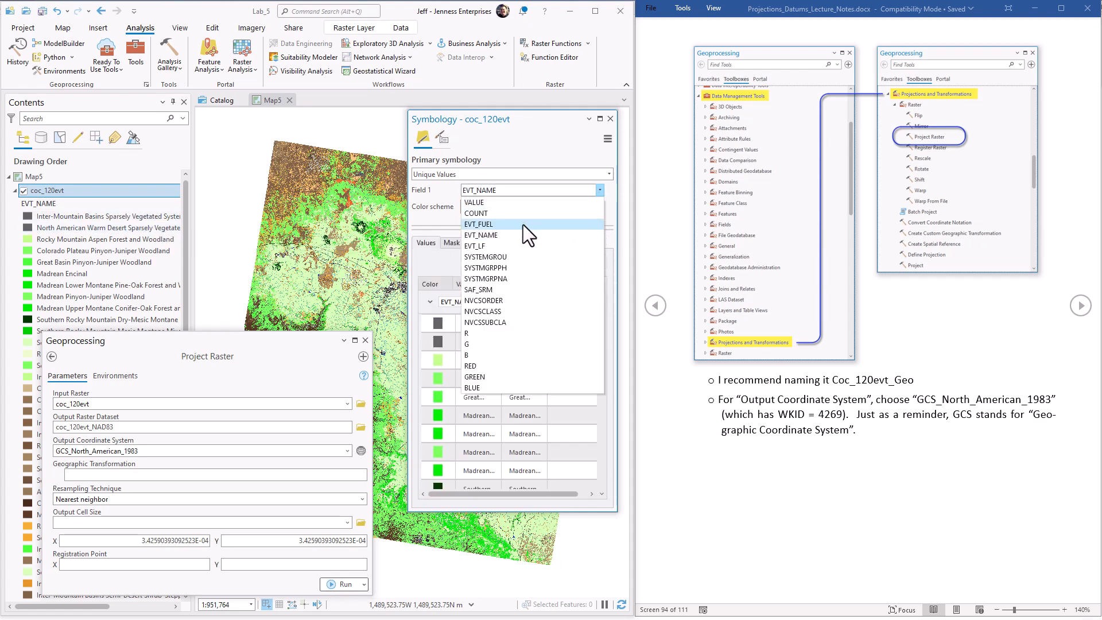
{"action": "left_click", "coordinate": [487, 289]}
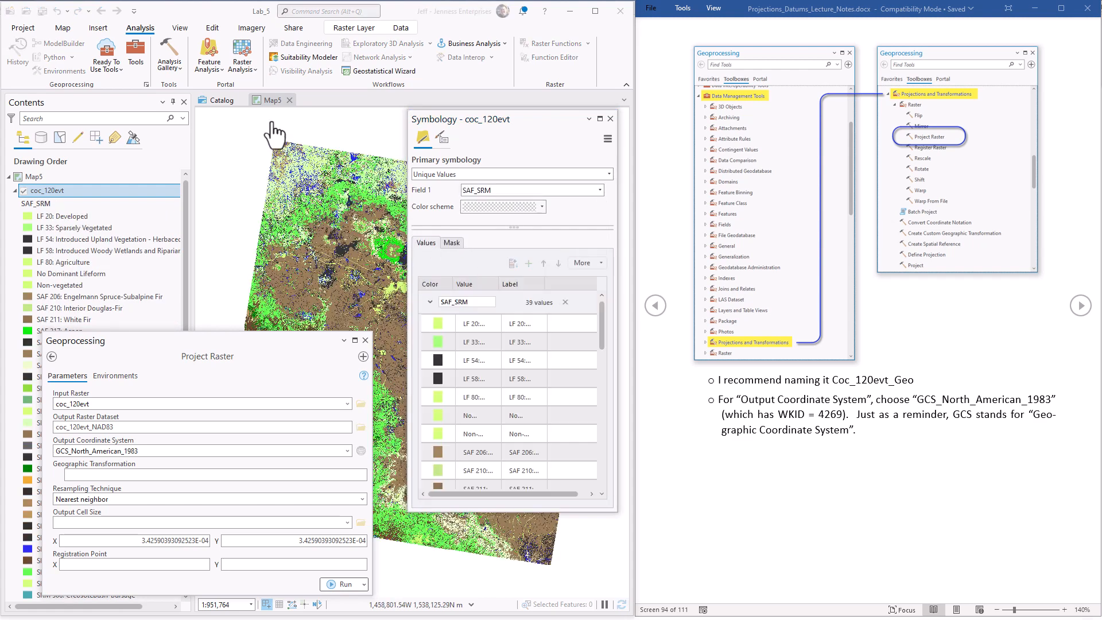
{"action": "left_click", "coordinate": [611, 120]}
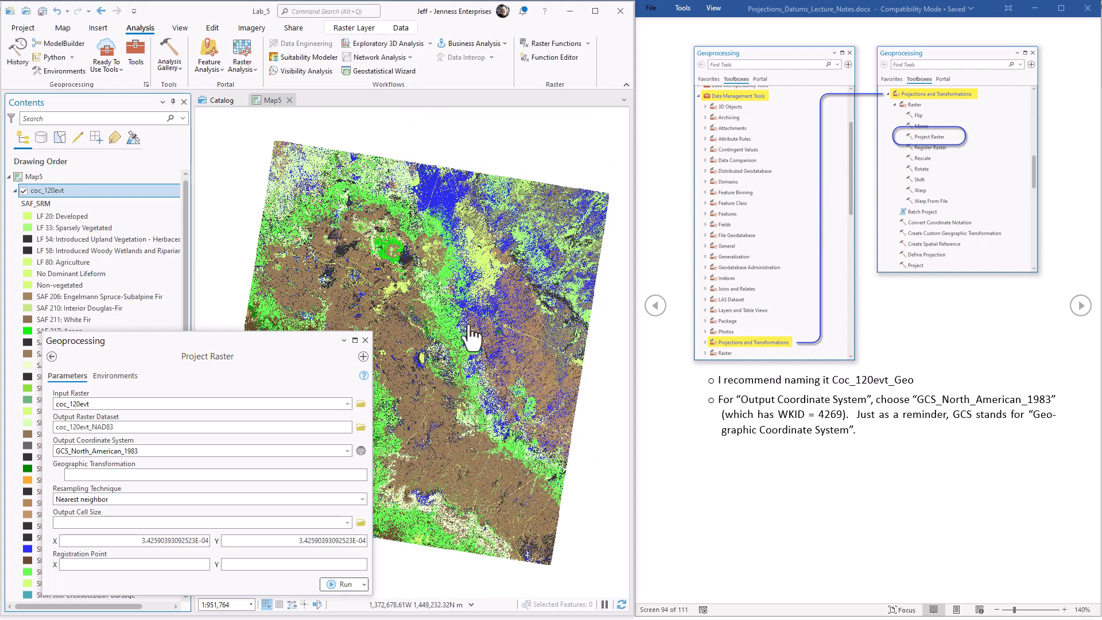
Run Project Raster to create coc_120evt_NAD83 in GCS_North_American_1983 with Nearest neighbor resampling.
{"action": "left_click_drag", "start_coordinate": [231, 342], "coordinate": [310, 314]}
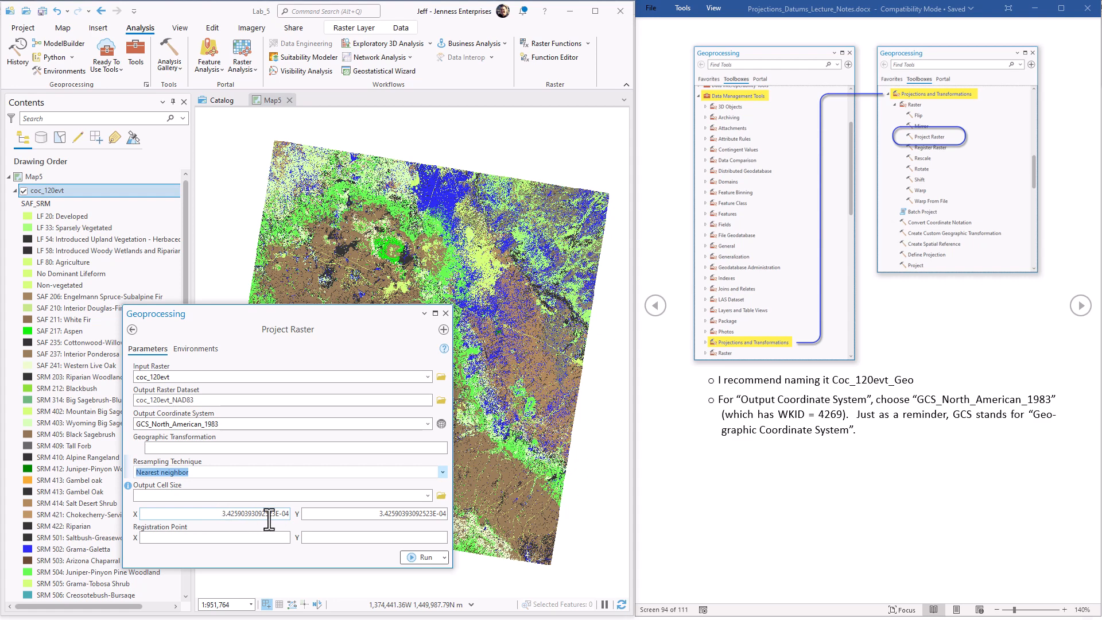
{"action": "left_click", "coordinate": [425, 557]}
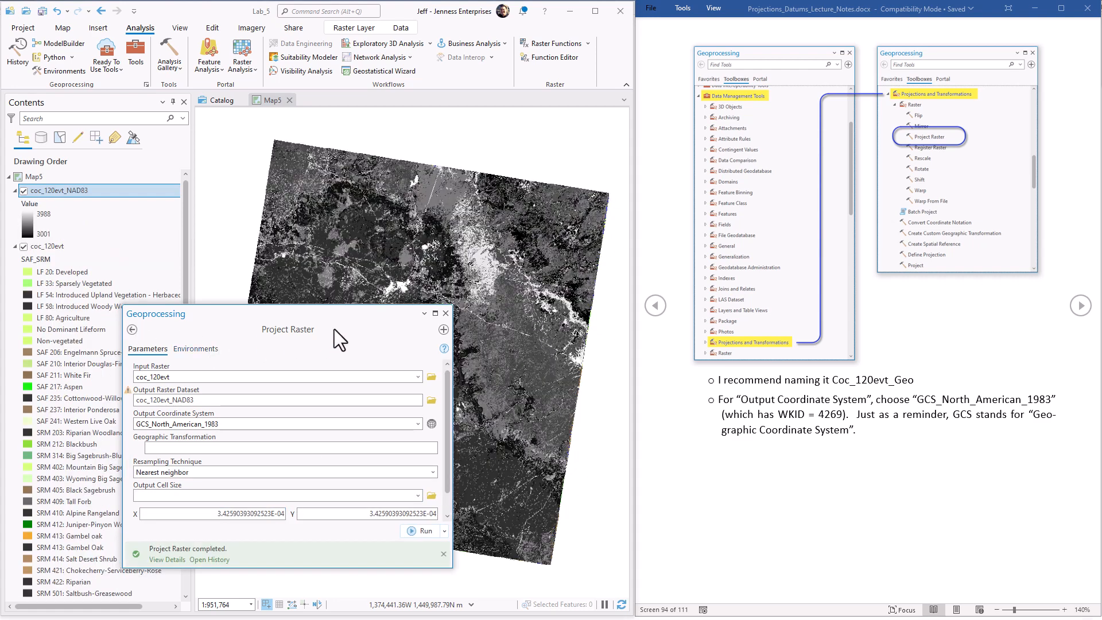
{"action": "left_click_drag", "start_coordinate": [338, 318], "coordinate": [407, 302]}
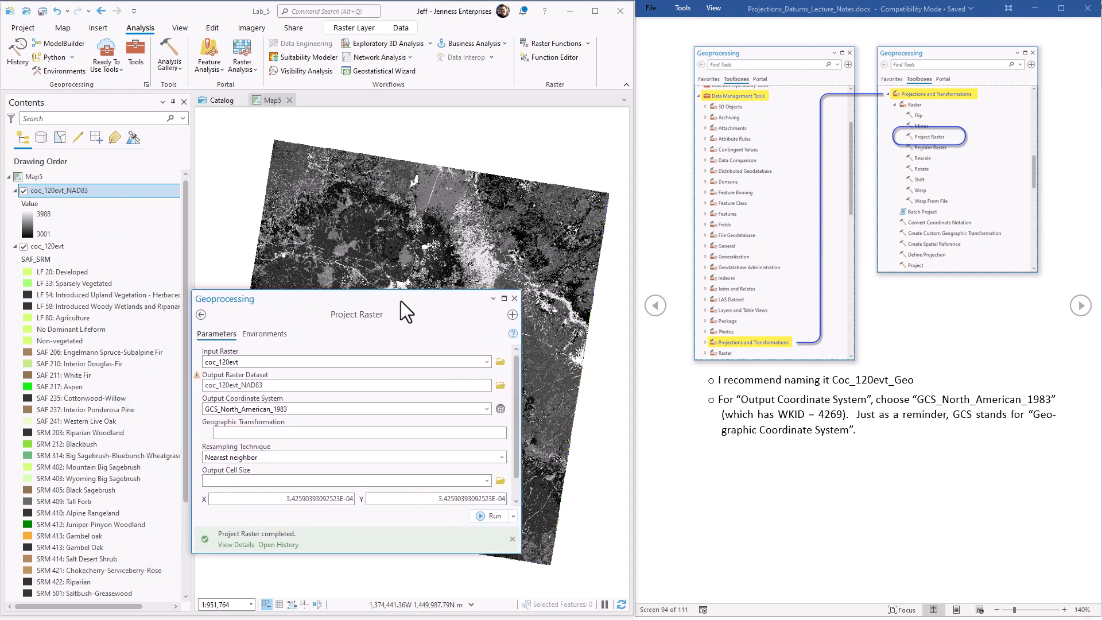
Use coc_120evt_NAD83 as the input raster and name the output raster dataset coc_120evt_BackToAlbers.
{"action": "left_click_drag", "start_coordinate": [113, 189], "coordinate": [317, 364]}
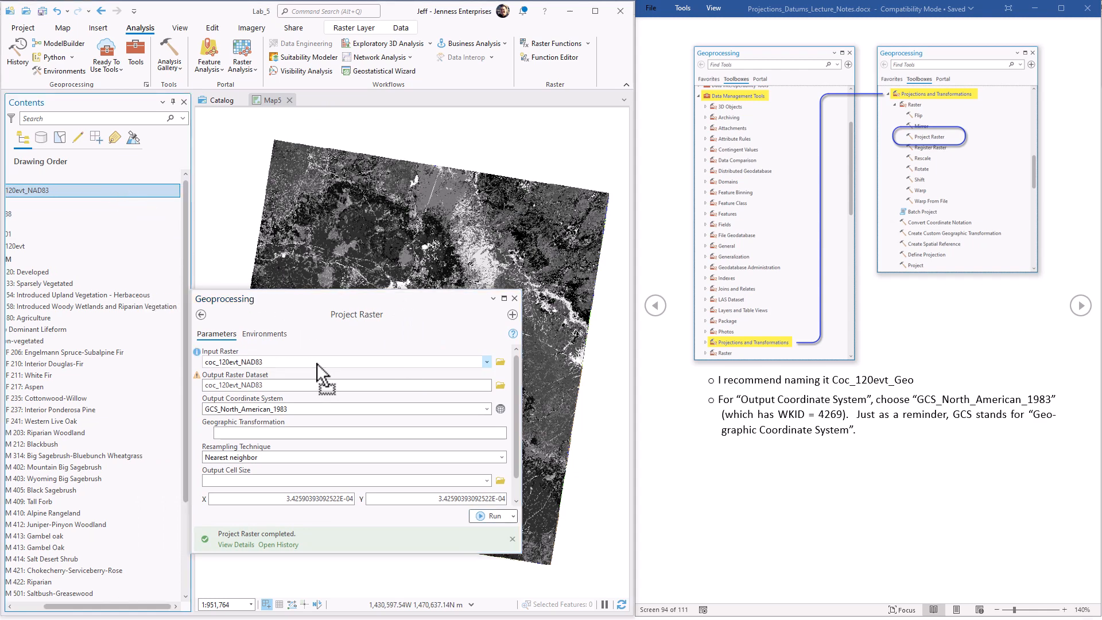
{"action": "left_click", "coordinate": [429, 386]}
{"action": "left_click_drag", "start_coordinate": [468, 385], "coordinate": [491, 385]}
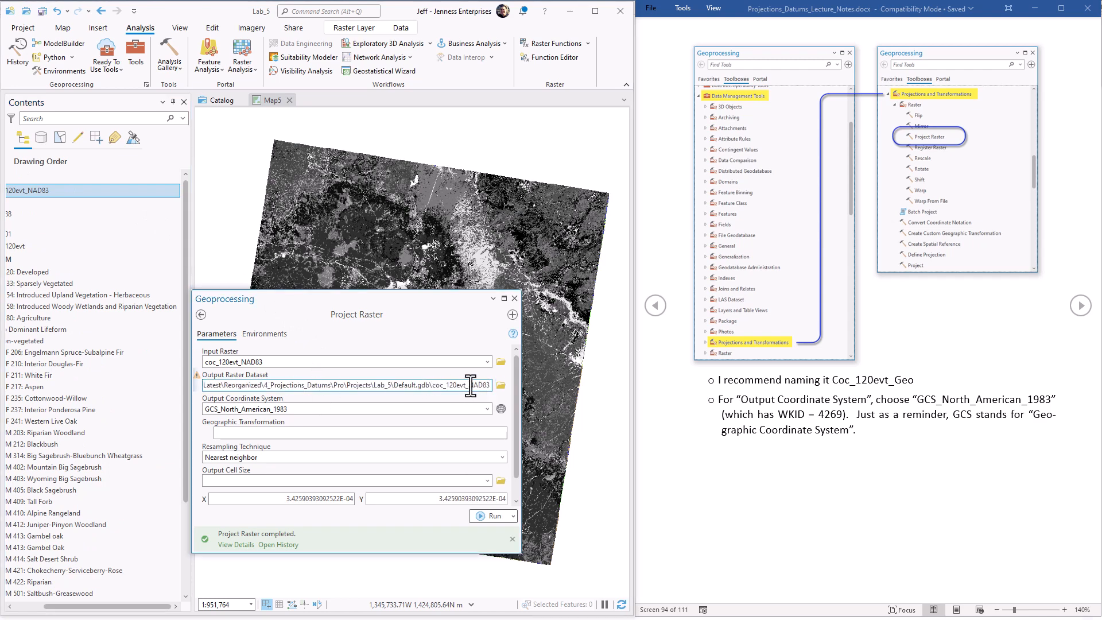
{"action": "type", "text": "Back"}
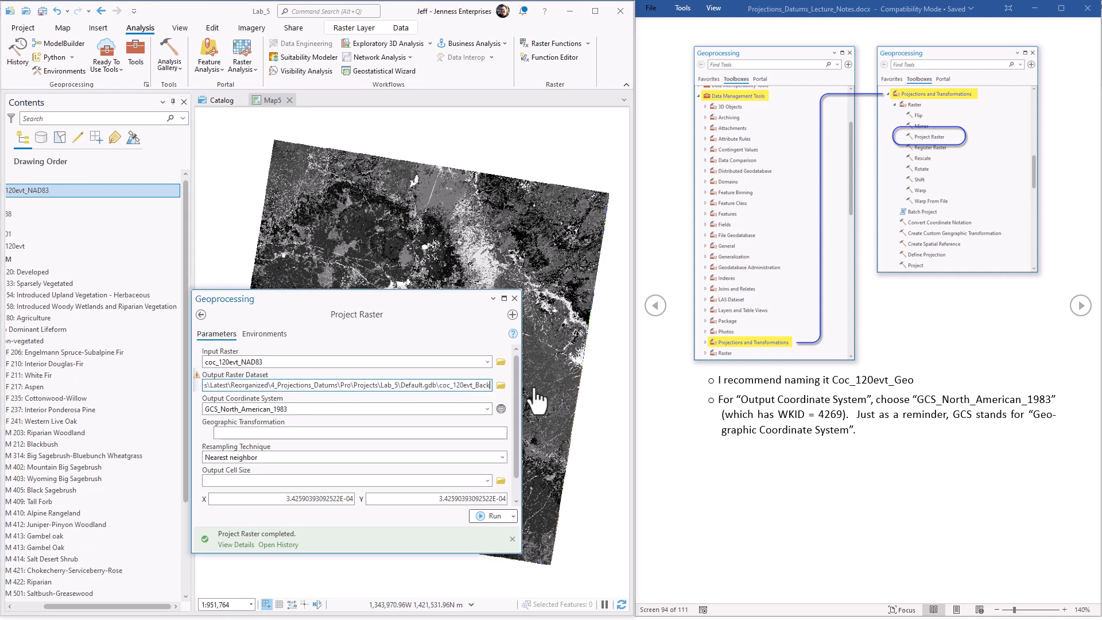
{"action": "type", "text": "ToAlbers"}
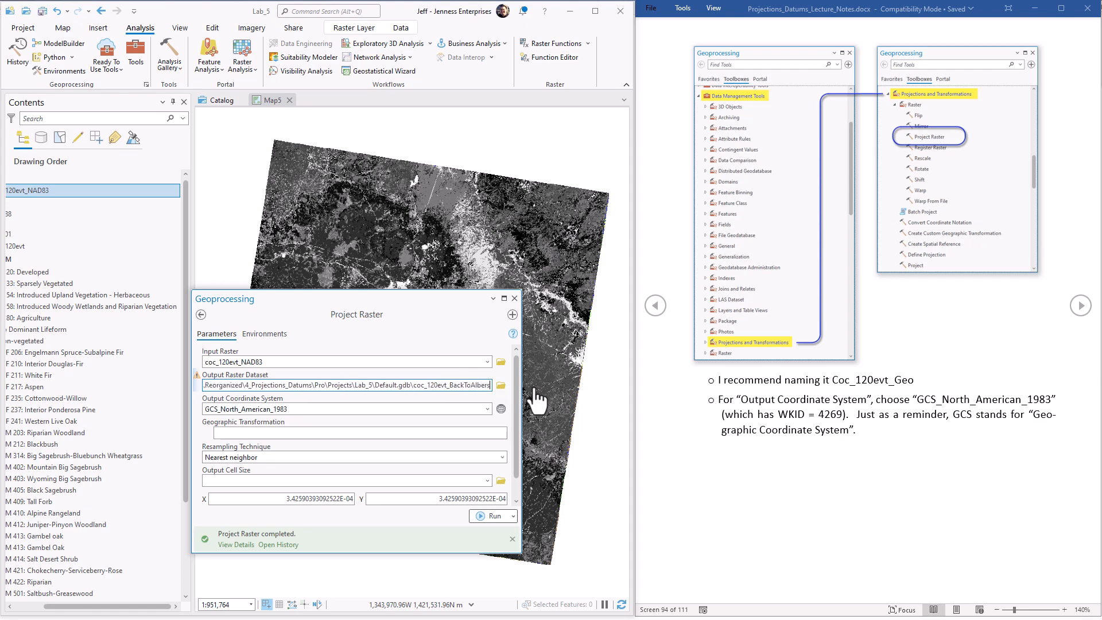
Set the output coordinate system to NAD_1983_Albers by importing it from the coc_120evt raster in the Additional_Data folder.
{"action": "left_click", "coordinate": [501, 408]}
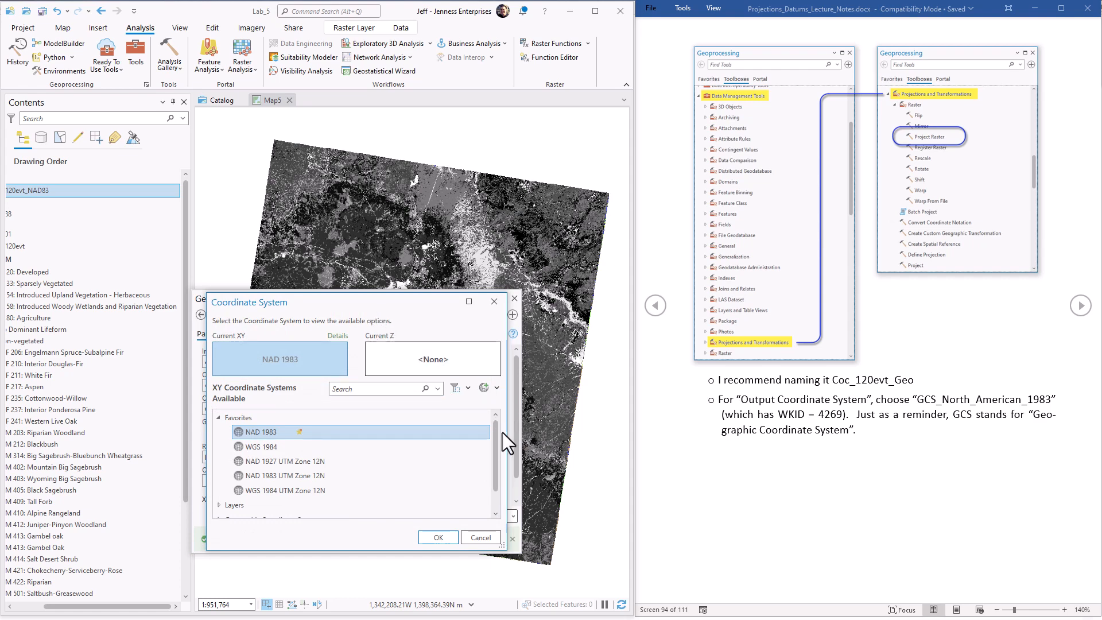
{"action": "left_click_drag", "start_coordinate": [498, 441], "coordinate": [500, 463]}
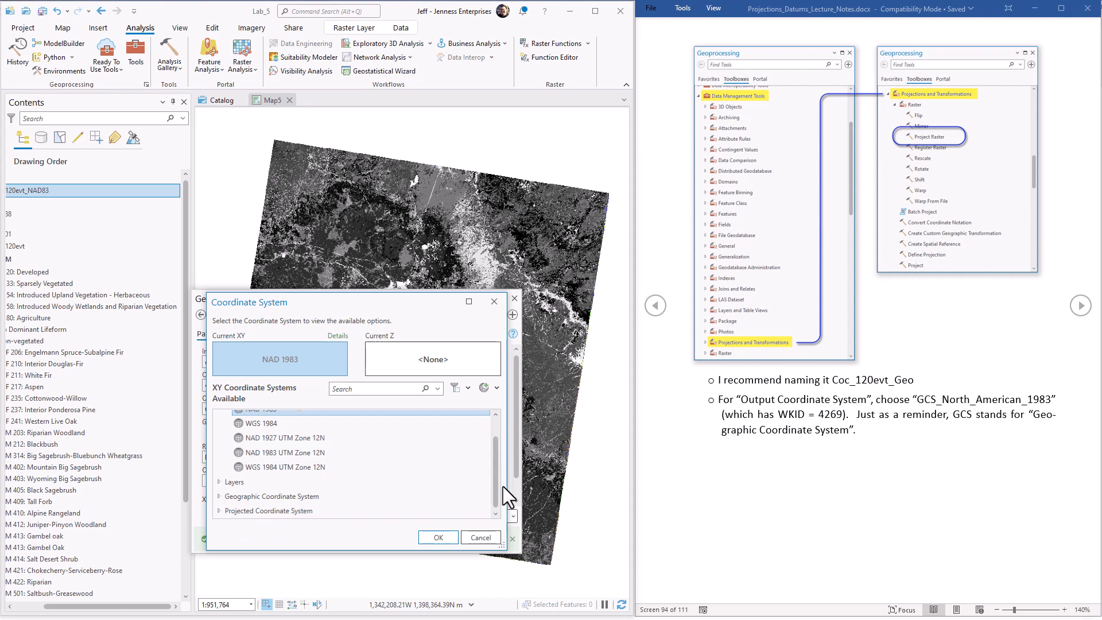
{"action": "left_click", "coordinate": [218, 482]}
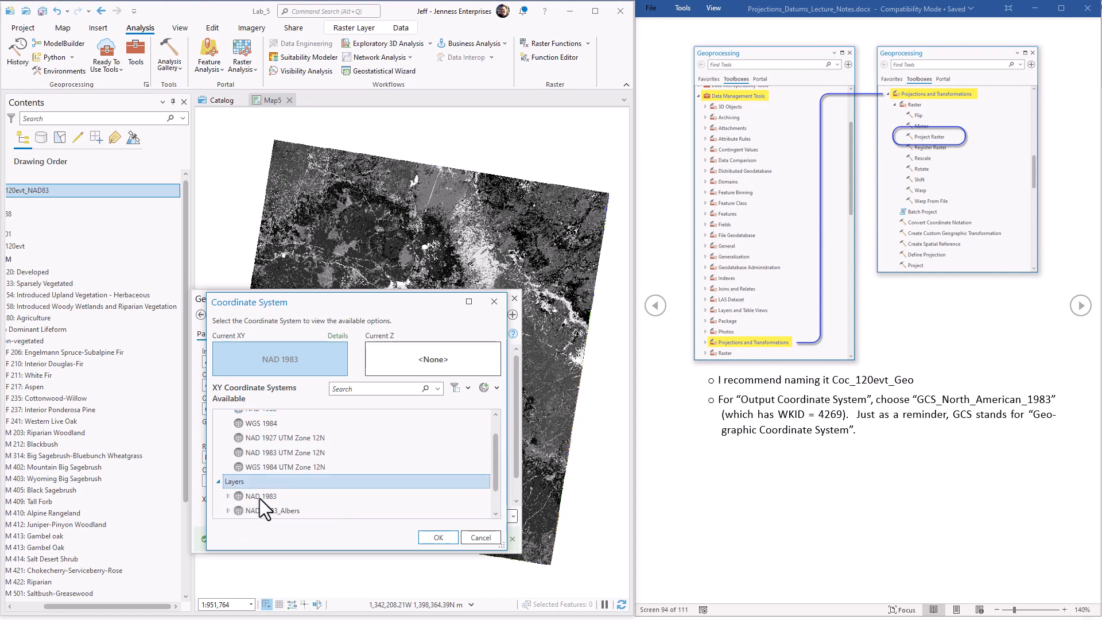
{"action": "left_click", "coordinate": [497, 387]}
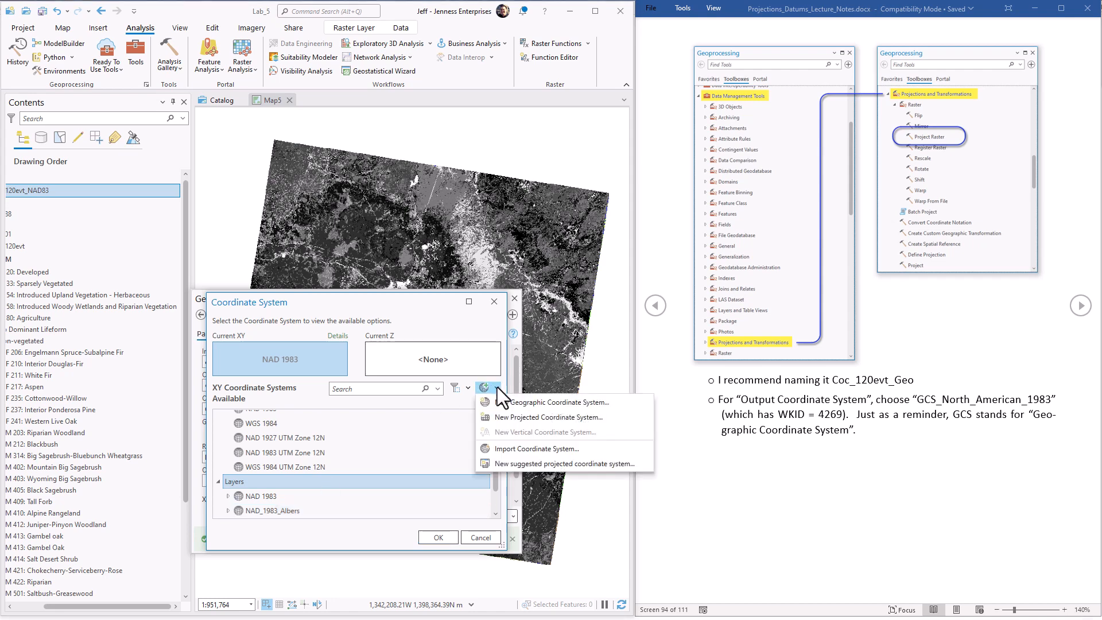
{"action": "left_click", "coordinate": [517, 449]}
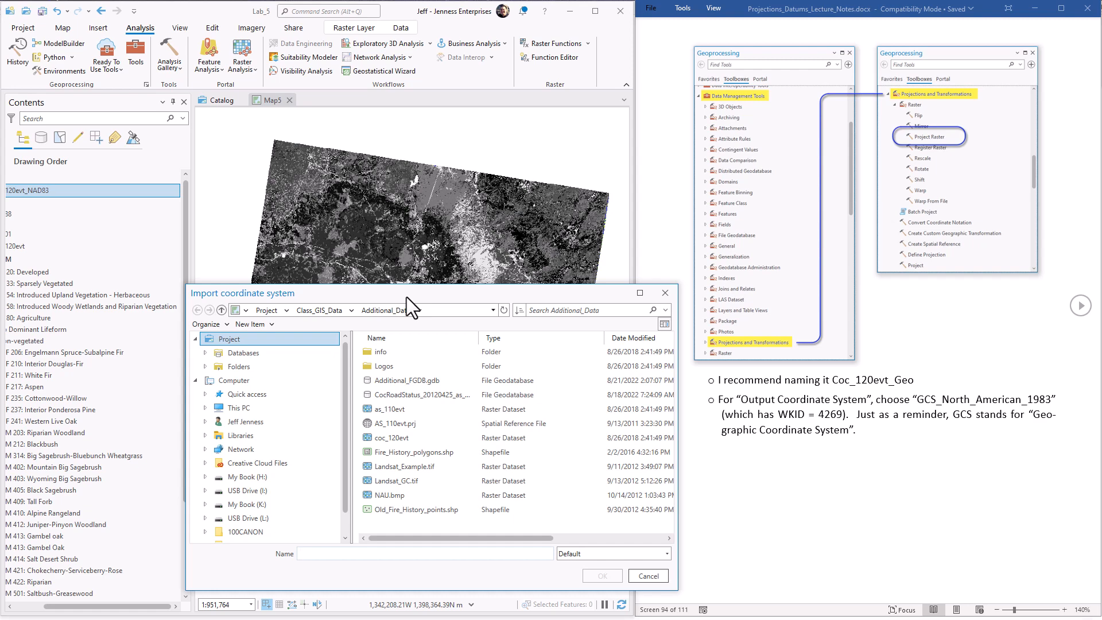
{"action": "left_click", "coordinate": [402, 439]}
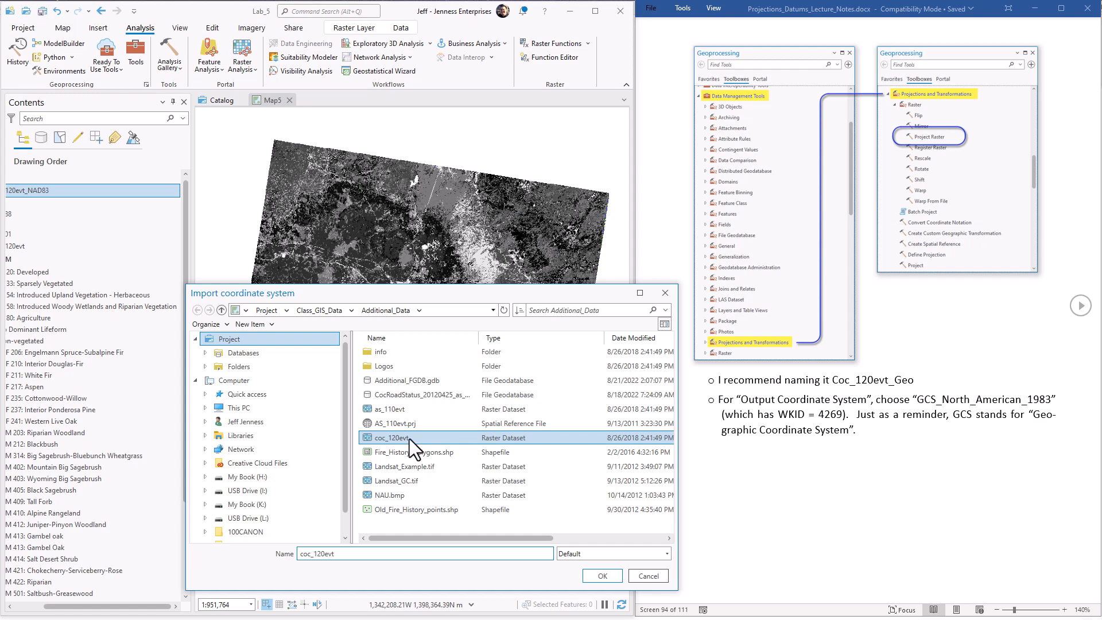
{"action": "left_click", "coordinate": [600, 574]}
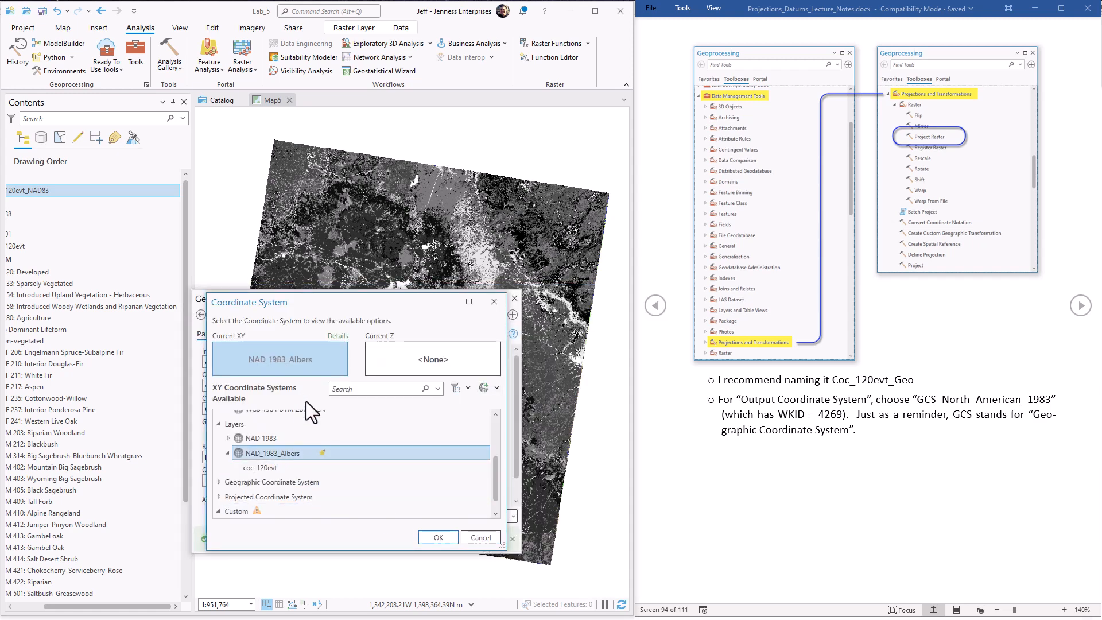
{"action": "left_click", "coordinate": [429, 536]}
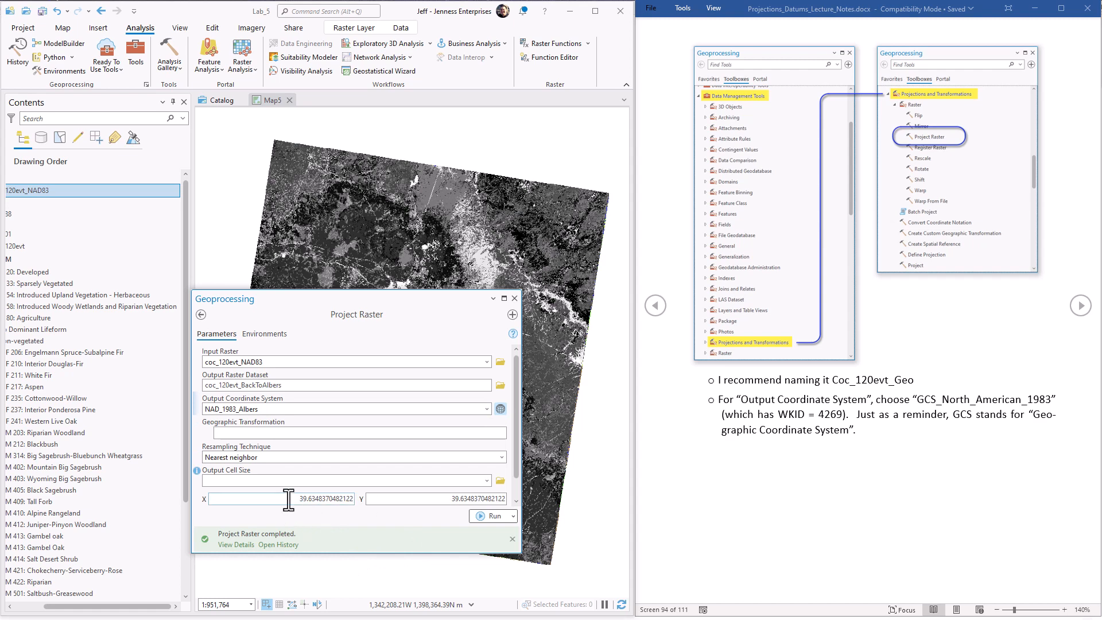
Set the output cell size to 30 in both X and Y, and run the projection back to Albers.
{"action": "left_click", "coordinate": [288, 499]}
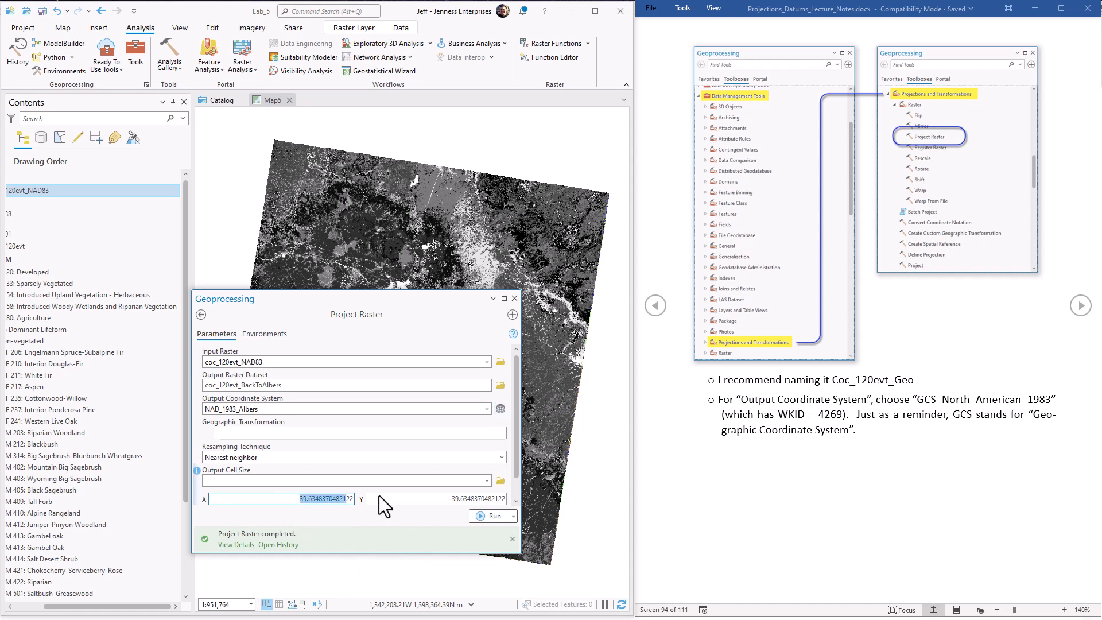
{"action": "type", "text": "30"}
{"action": "left_click", "coordinate": [442, 498]}
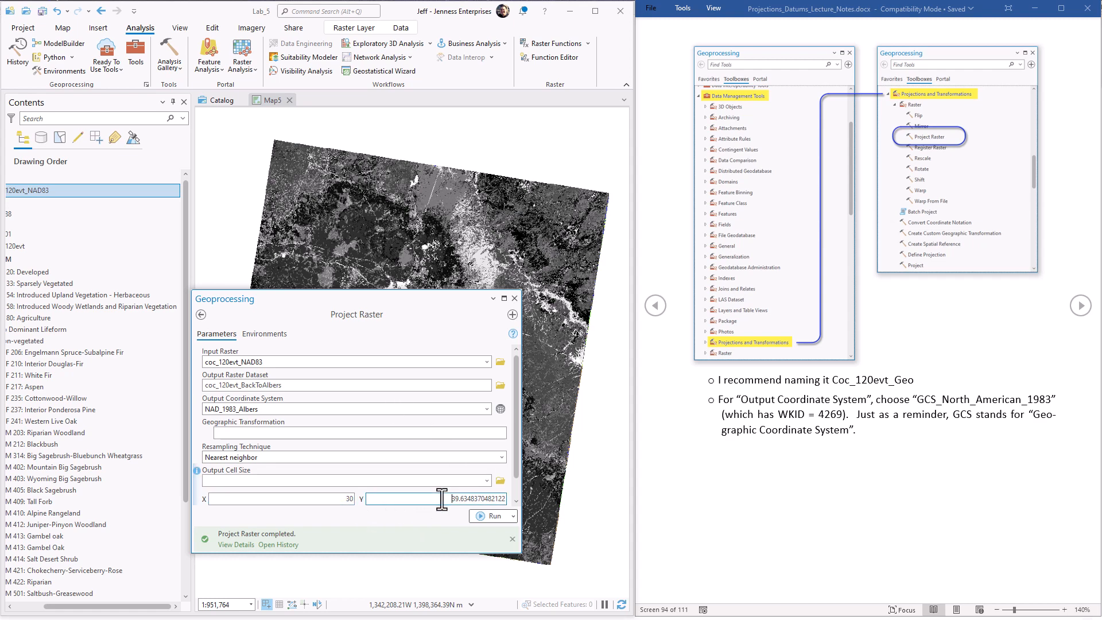
{"action": "type", "text": "30"}
{"action": "left_click", "coordinate": [488, 516]}
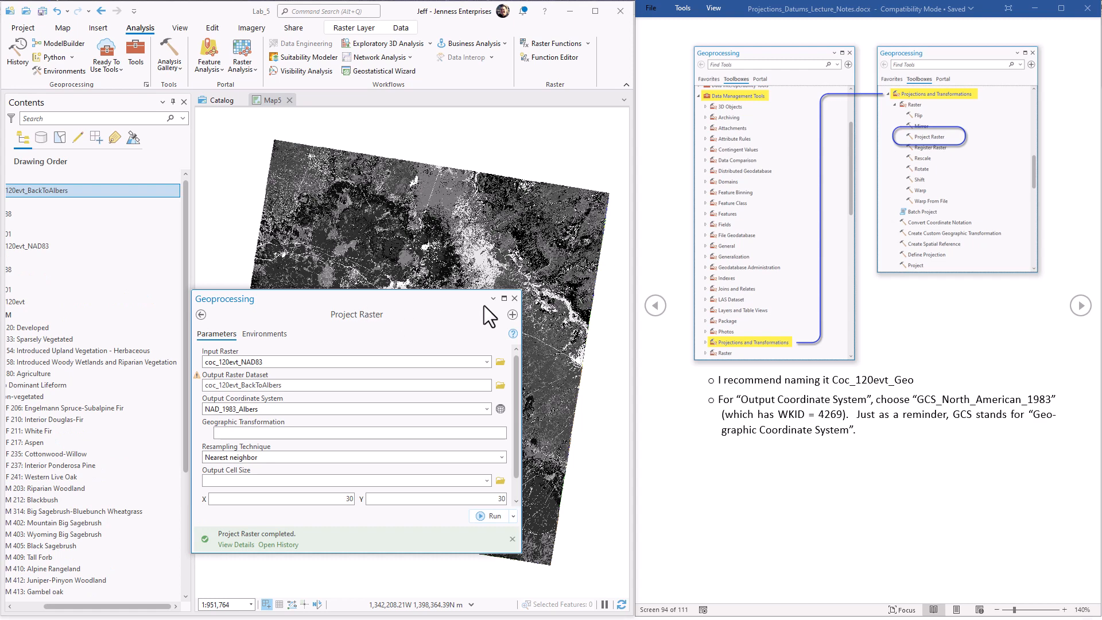
{"action": "left_click", "coordinate": [514, 298]}
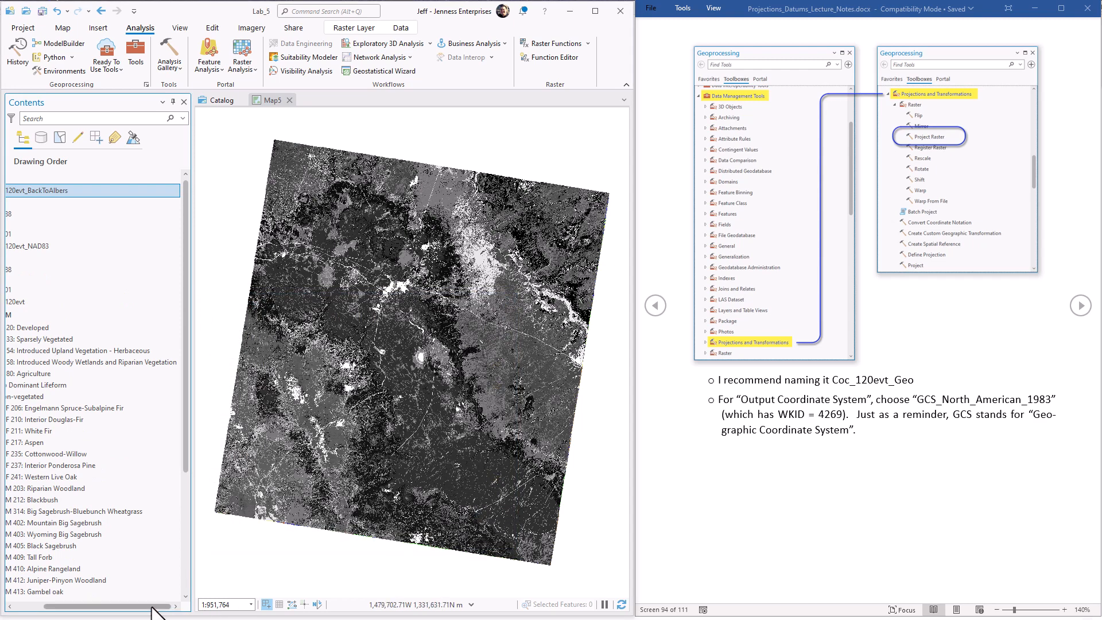
Collapse the legend of the coc_120evt_NAD83 layer to shorten the layer list.
{"action": "left_click_drag", "start_coordinate": [146, 607], "coordinate": [108, 607]}
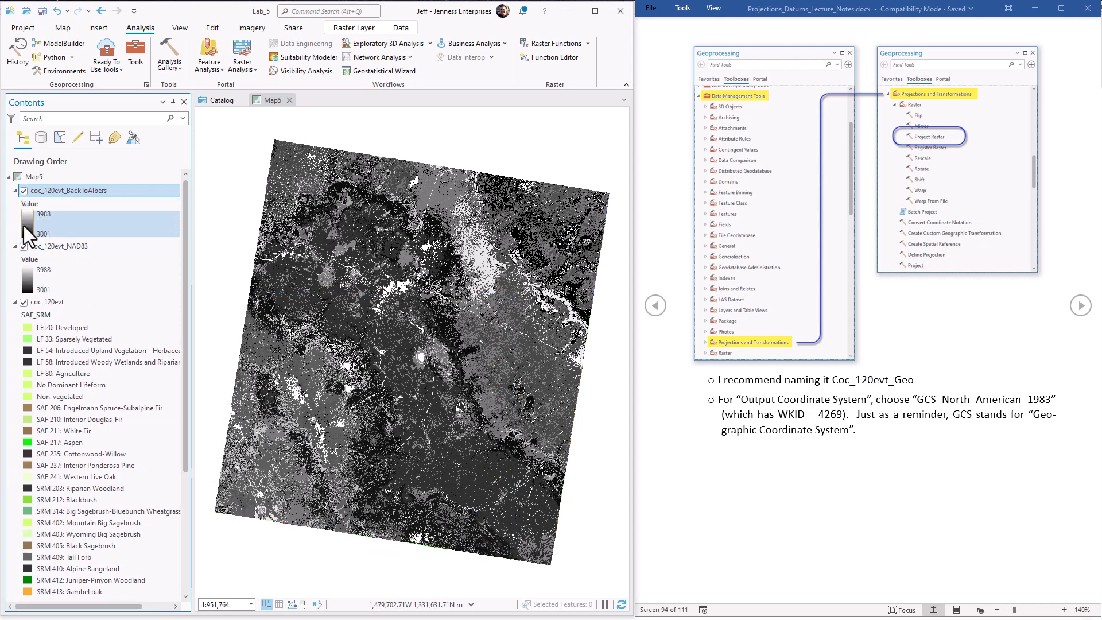
{"action": "left_click", "coordinate": [16, 246]}
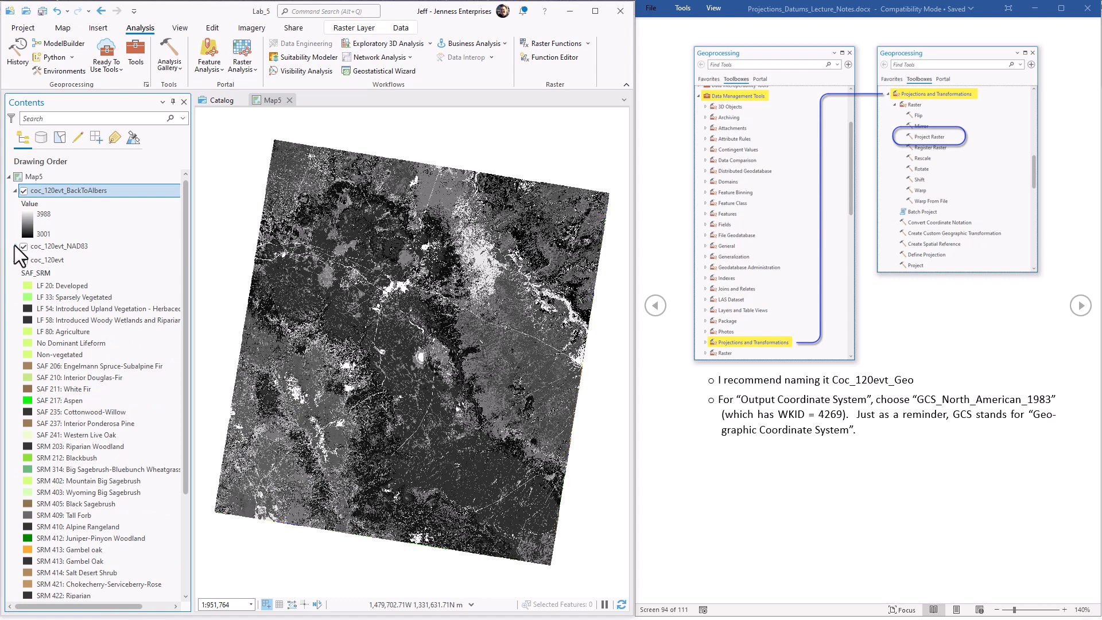
{"action": "double_click", "coordinate": [118, 191]}
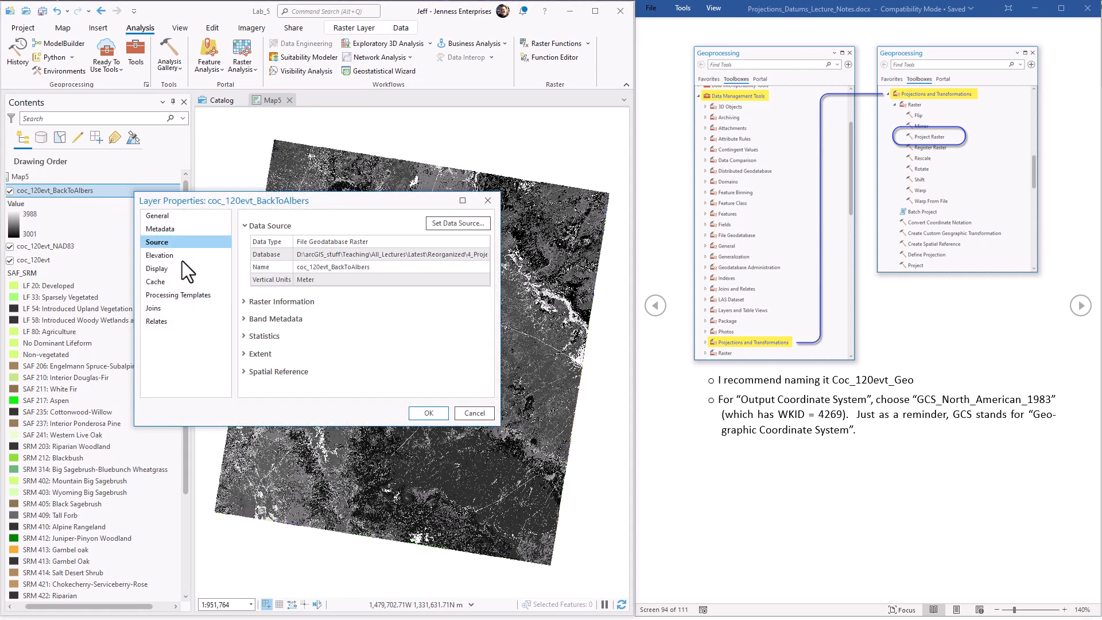
{"action": "left_click", "coordinate": [486, 200]}
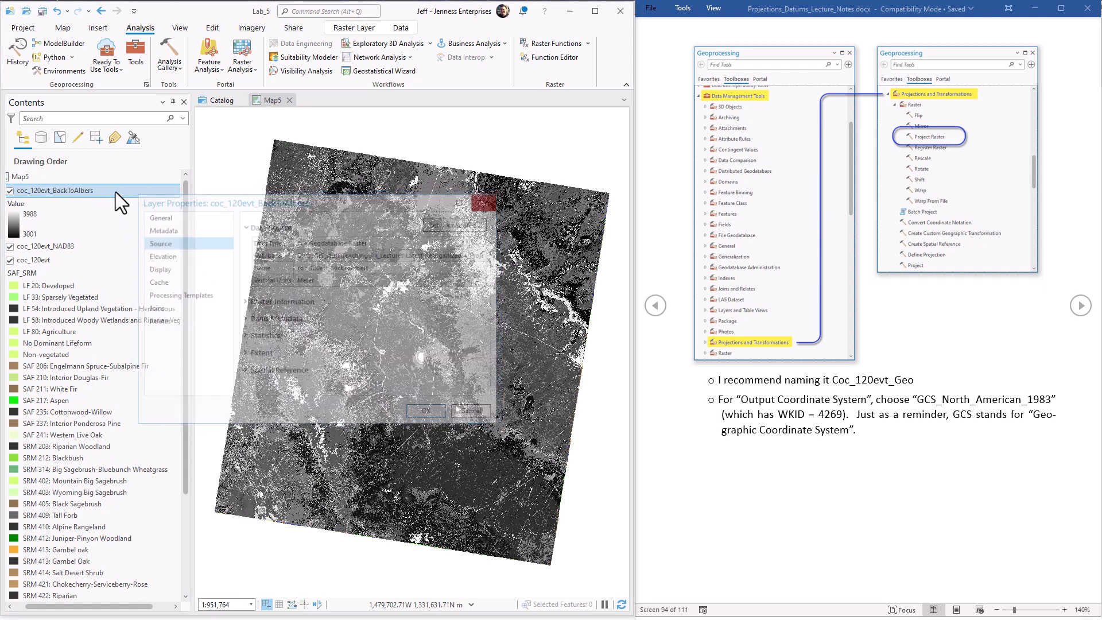
Symbolize the coc_120evt_BackToAlbers layer with Unique Values based on the SAF_SRM field.
{"action": "right_click", "coordinate": [113, 191]}
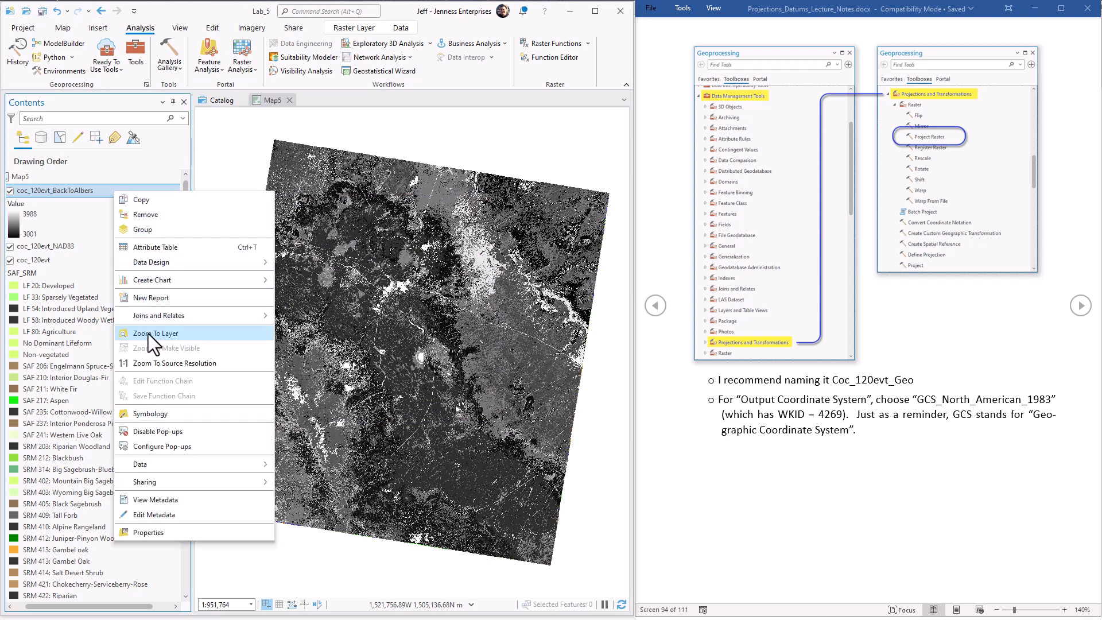
{"action": "left_click", "coordinate": [160, 412]}
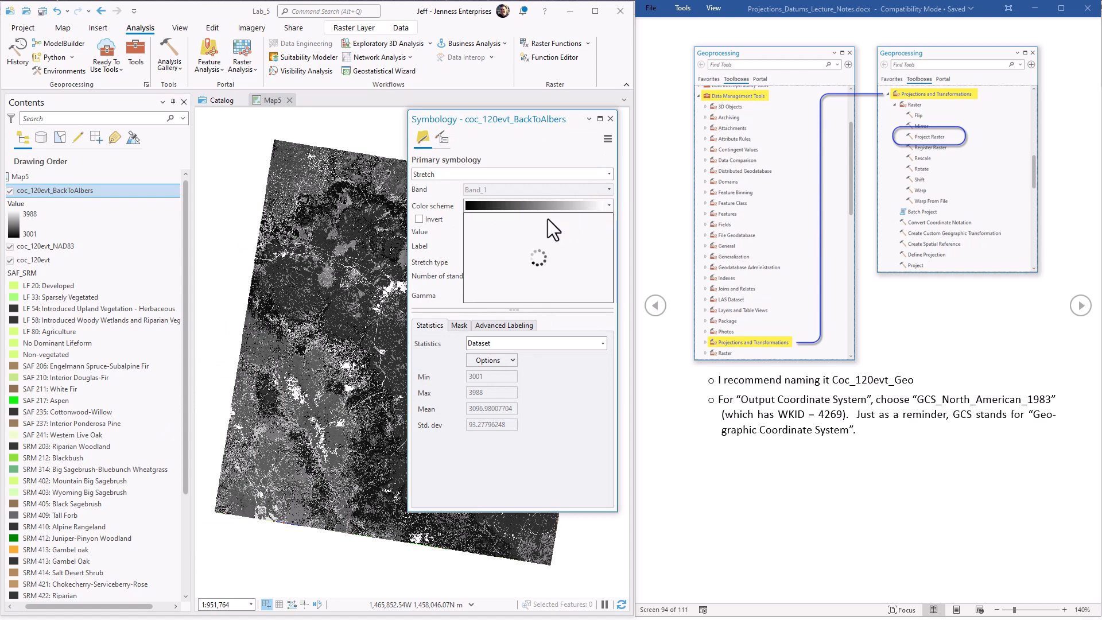
{"action": "left_click", "coordinate": [609, 174]}
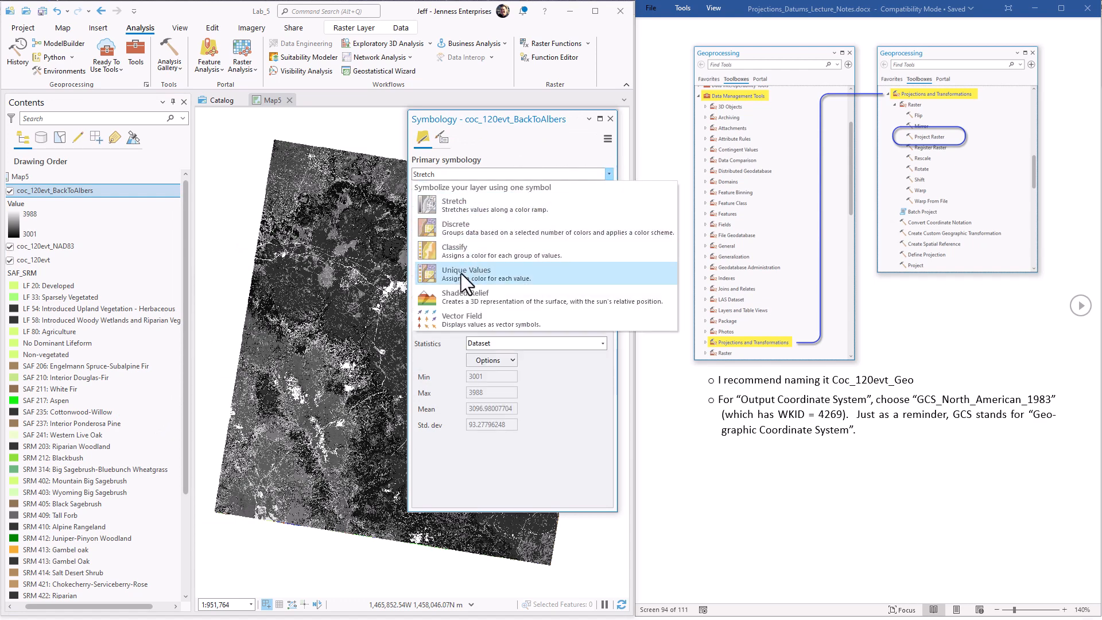
{"action": "left_click", "coordinate": [460, 273]}
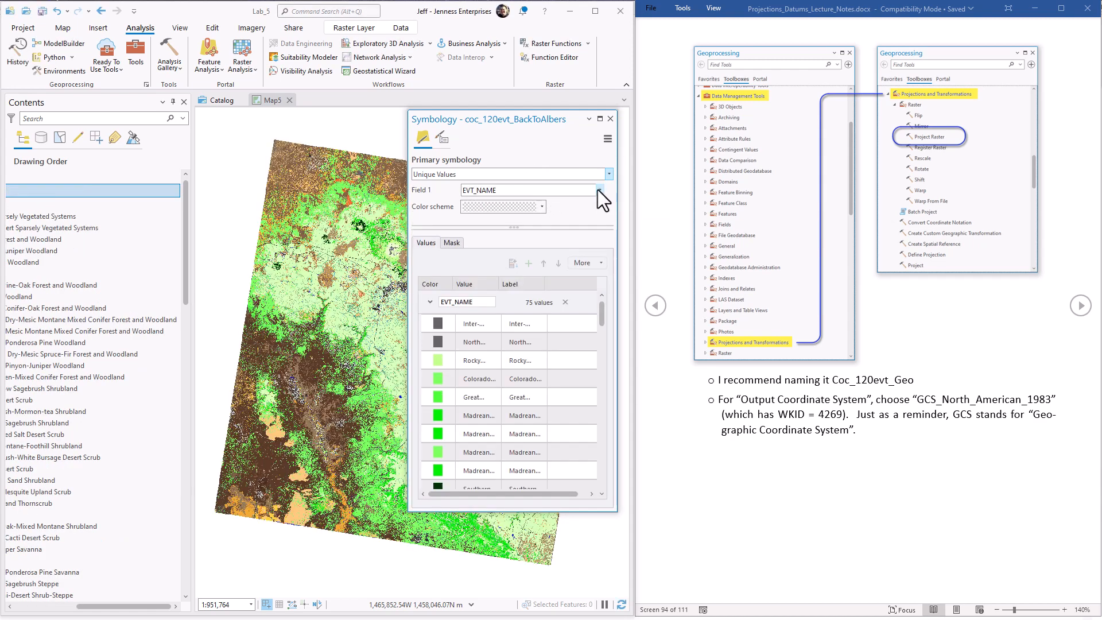
{"action": "left_click", "coordinate": [599, 190]}
{"action": "left_click", "coordinate": [497, 289]}
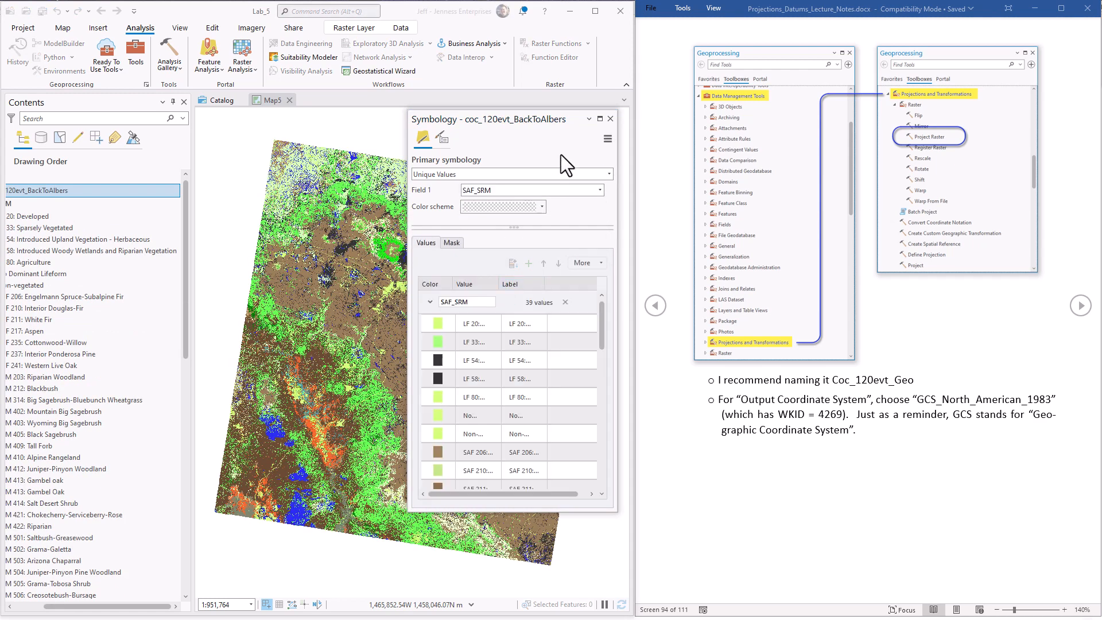
{"action": "left_click", "coordinate": [610, 118]}
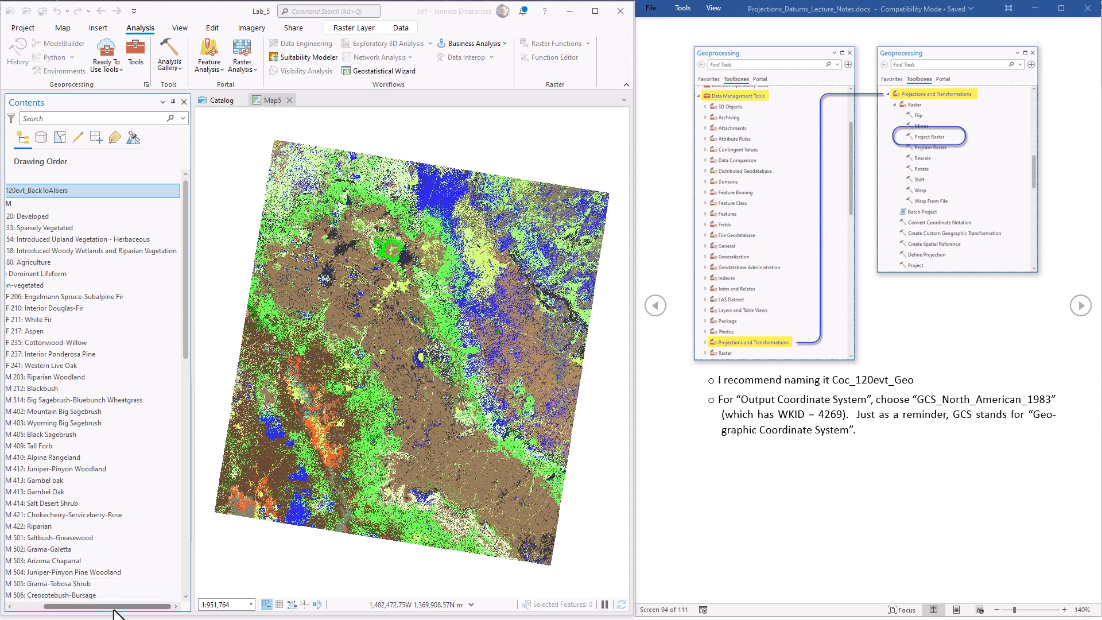
Collapse the legend of coc_120evt_BackToAlbers and turn off the coc_120evt_NAD83 layer.
{"action": "left_click_drag", "start_coordinate": [109, 607], "coordinate": [58, 610]}
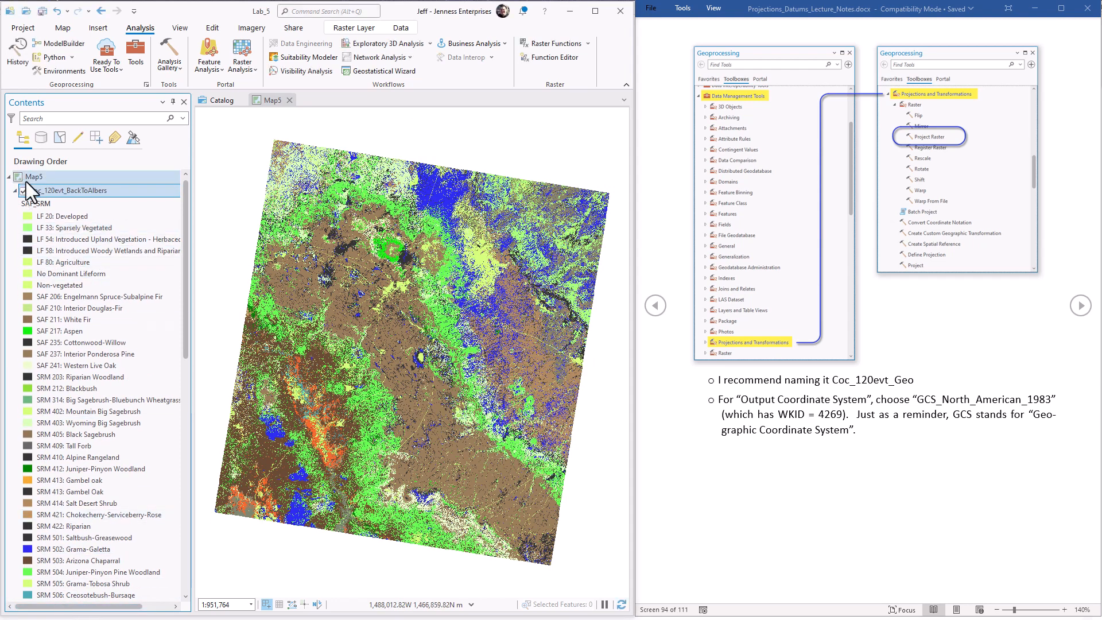
{"action": "left_click", "coordinate": [15, 190]}
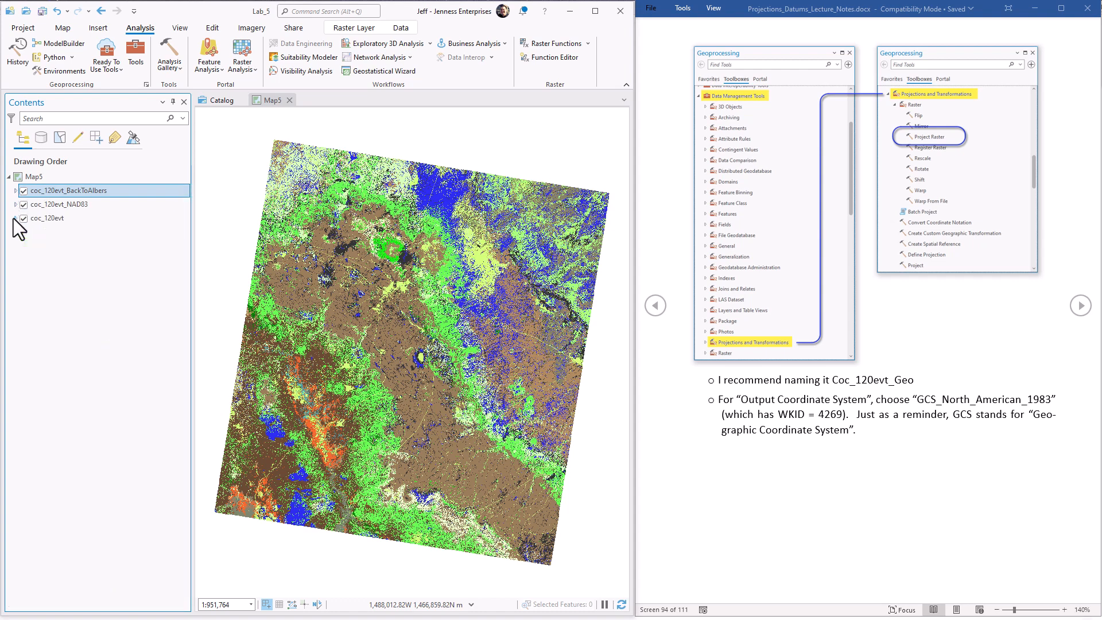
{"action": "left_click", "coordinate": [24, 204]}
Toggle the visibility of coc_120evt_BackToAlbers to compare it with the original coc_120evt raster at full extent.
{"action": "left_click", "coordinate": [24, 191]}
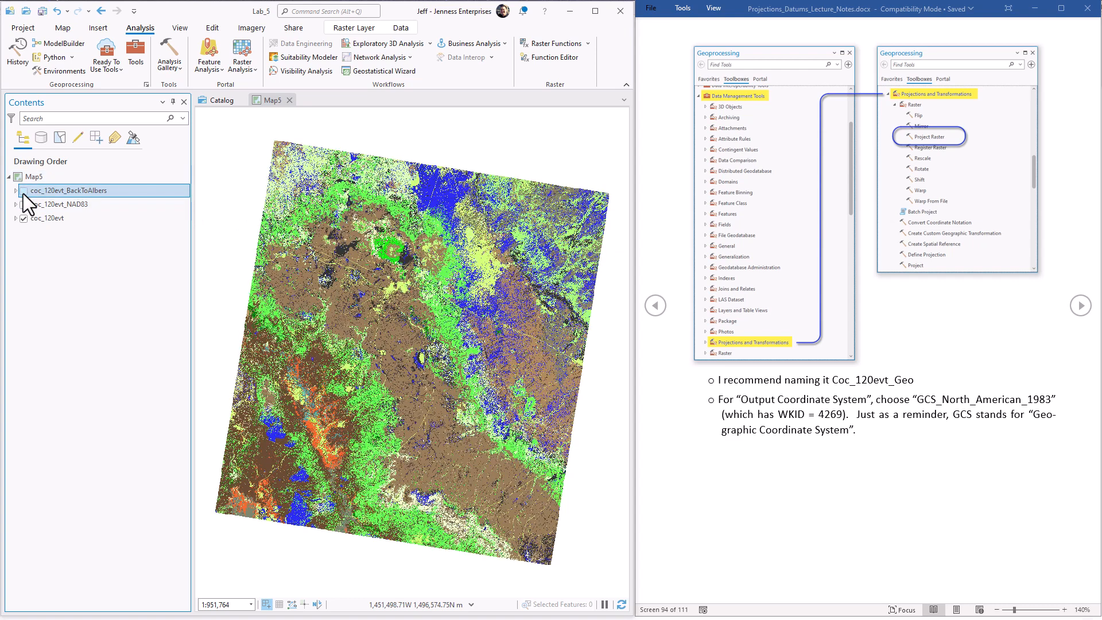
{"action": "left_click", "coordinate": [24, 192]}
{"action": "left_click", "coordinate": [24, 191]}
{"action": "left_click", "coordinate": [24, 190]}
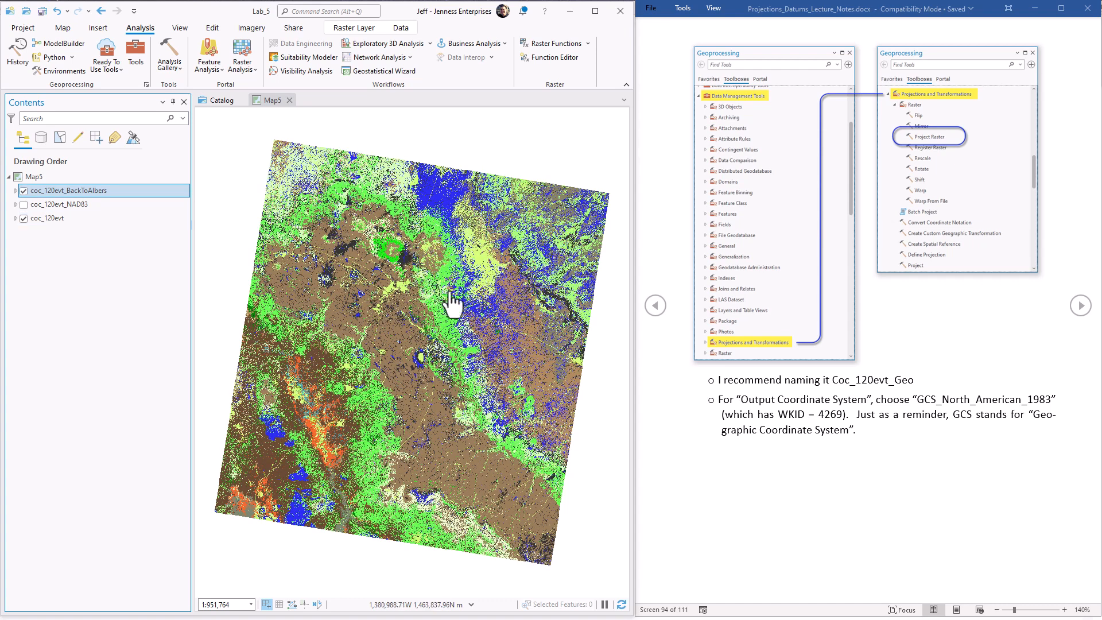
Compare individual cells of coc_120evt_BackToAlbers and coc_120evt at close range by repeatedly switching the reprojected layer off and on.
{"action": "scroll", "coordinate": [435, 294], "scroll_direction": "up", "scroll_amount": 5}
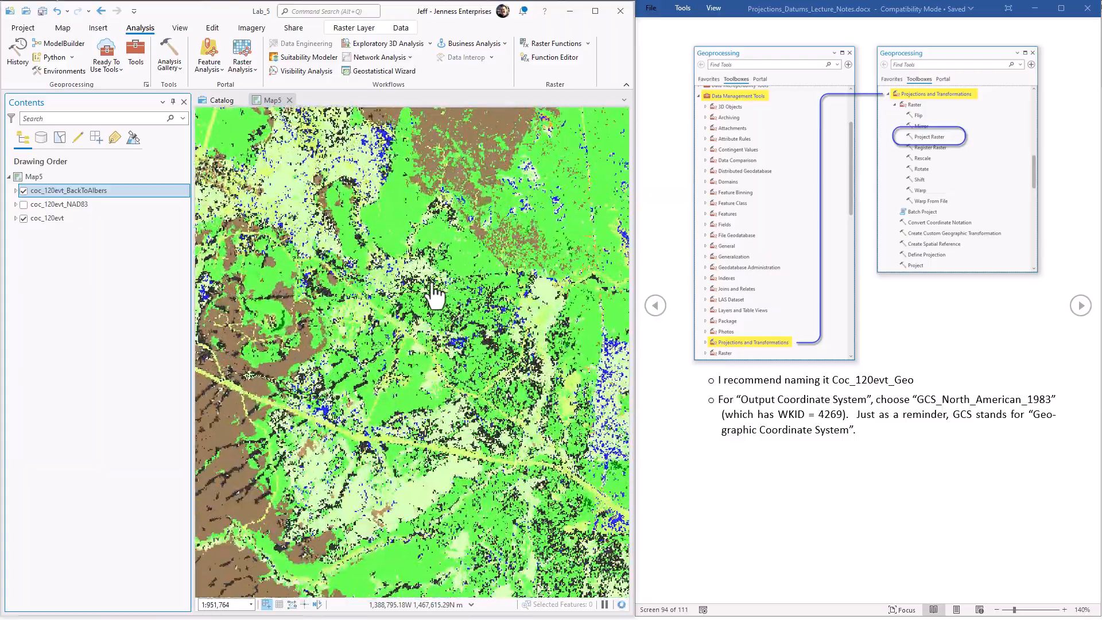
{"action": "scroll", "coordinate": [434, 295], "scroll_direction": "up", "scroll_amount": 2}
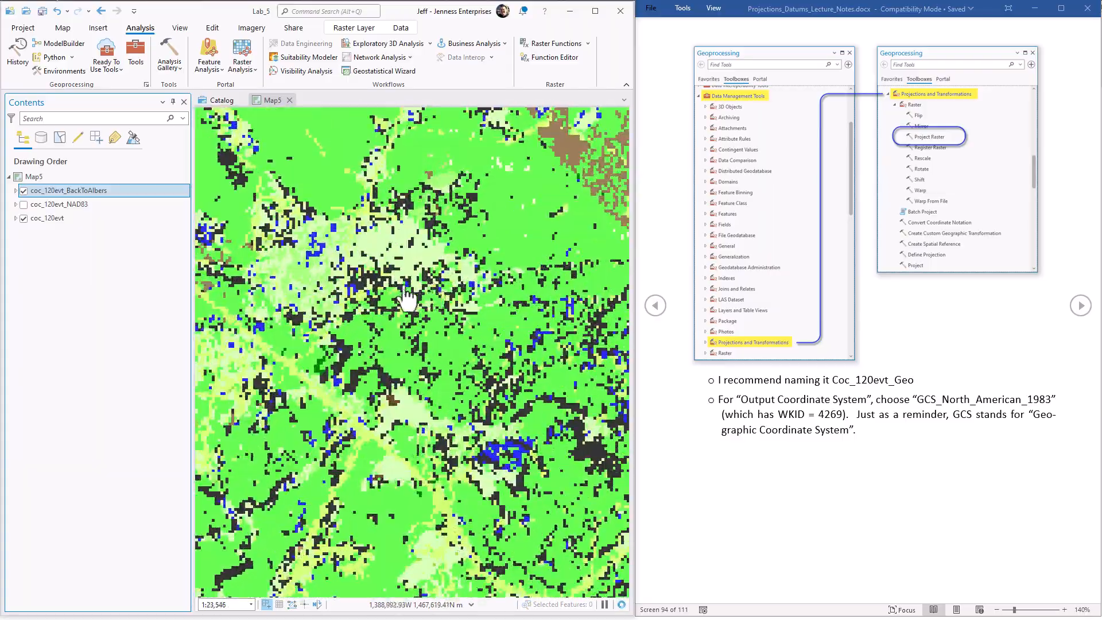
{"action": "scroll", "coordinate": [362, 284], "scroll_direction": "up", "scroll_amount": 1}
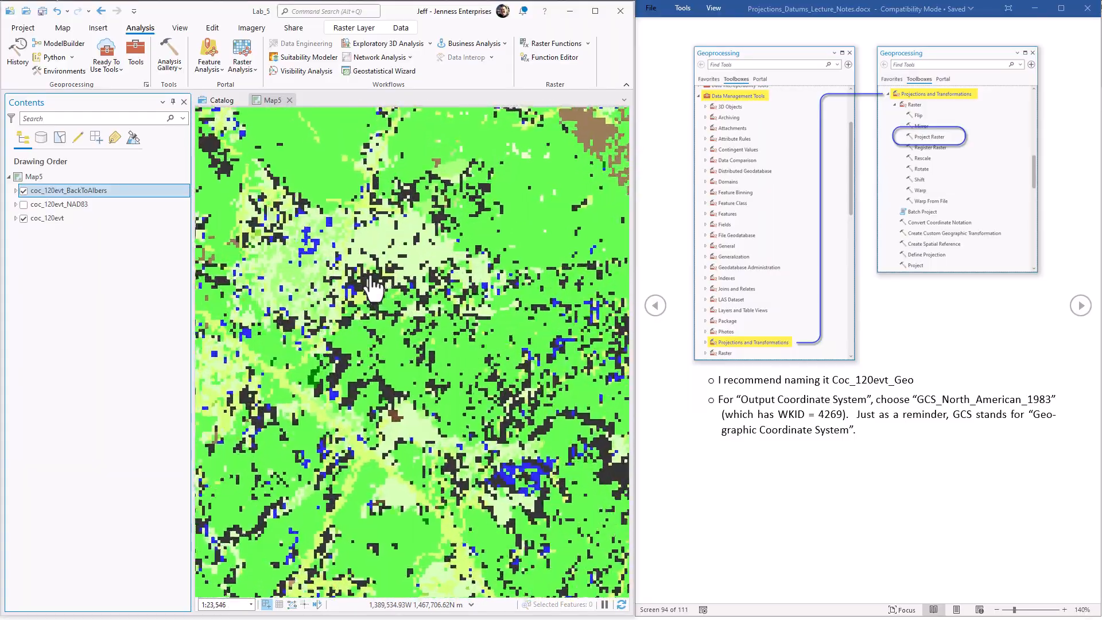
{"action": "left_click", "coordinate": [23, 191]}
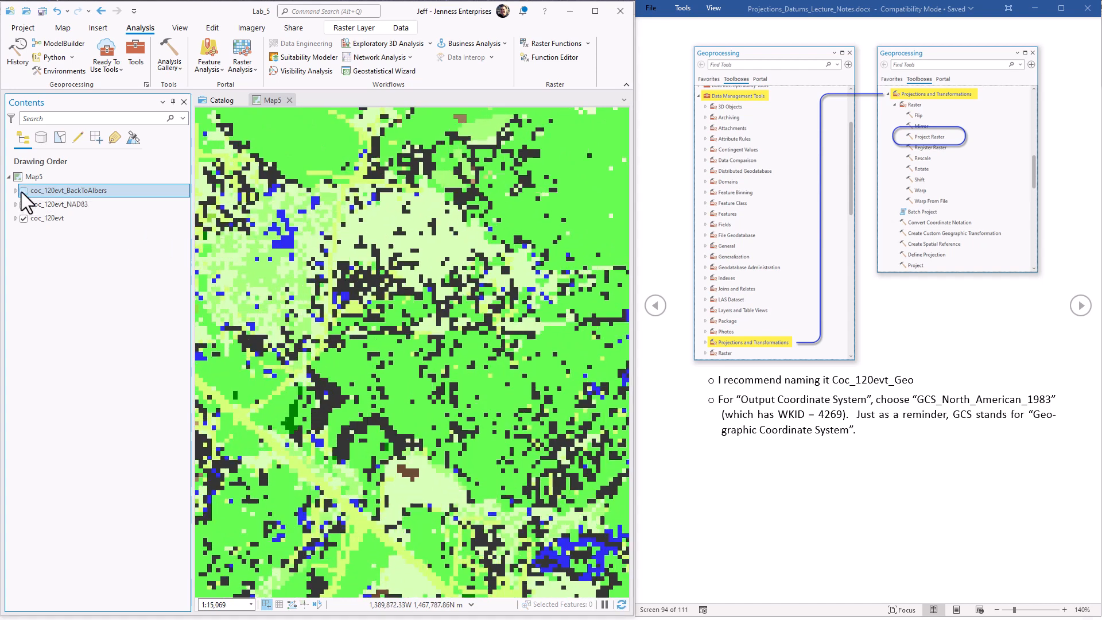
{"action": "left_click", "coordinate": [23, 191]}
{"action": "left_click", "coordinate": [24, 191]}
{"action": "left_click", "coordinate": [23, 191]}
{"action": "left_click", "coordinate": [23, 190]}
{"action": "left_click", "coordinate": [24, 190]}
{"action": "left_click", "coordinate": [23, 191]}
{"action": "left_click", "coordinate": [23, 191]}
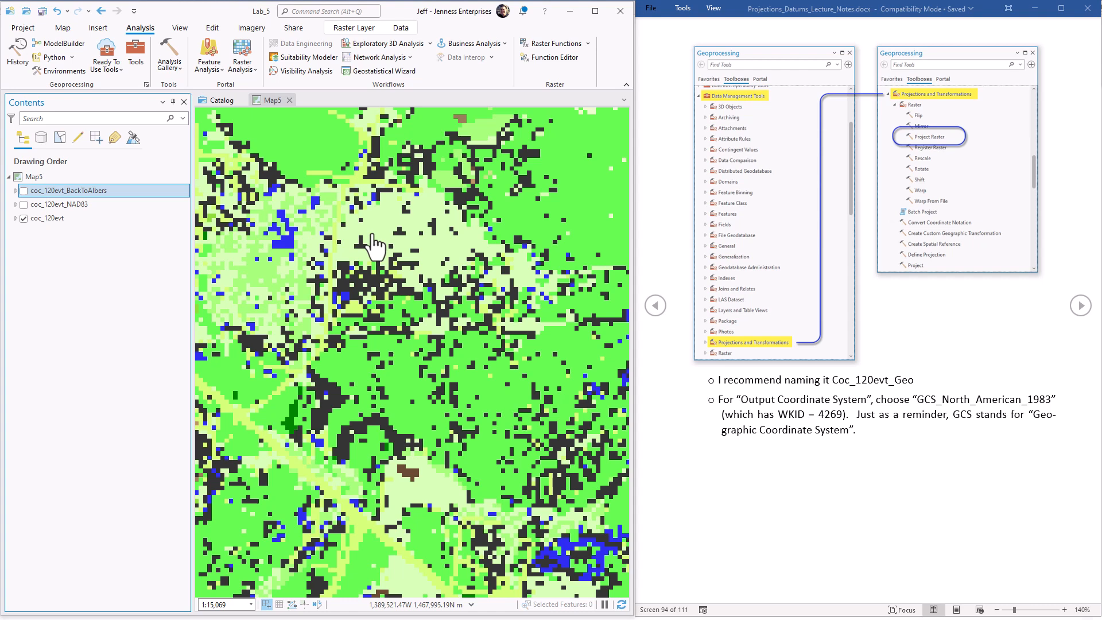
Show coc_120evt_NAD83 without the layer above it to examine its cells, hide it again, and recheck coc_120evt_BackToAlbers against coc_120evt.
{"action": "left_click", "coordinate": [23, 191]}
{"action": "left_click", "coordinate": [24, 204]}
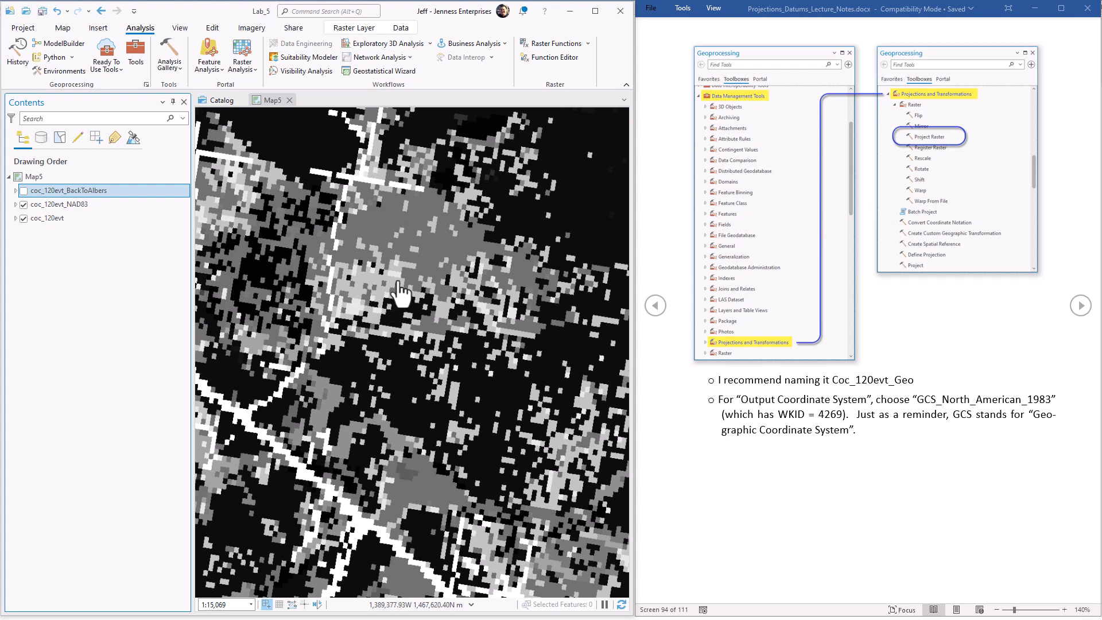
{"action": "left_click", "coordinate": [24, 191]}
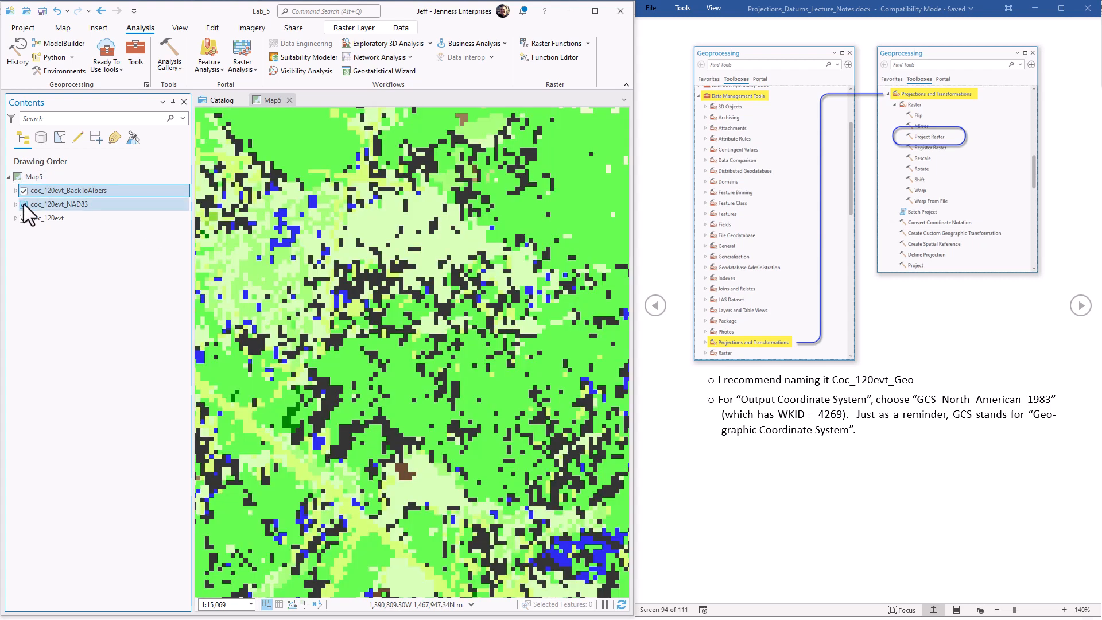
{"action": "left_click", "coordinate": [23, 190]}
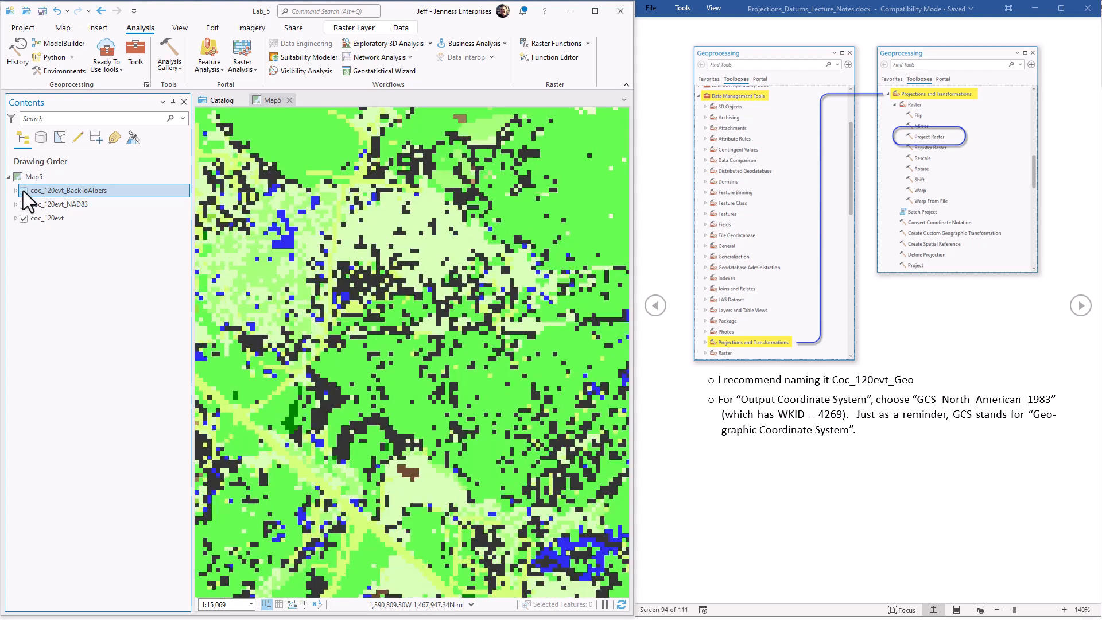
{"action": "left_click", "coordinate": [23, 191]}
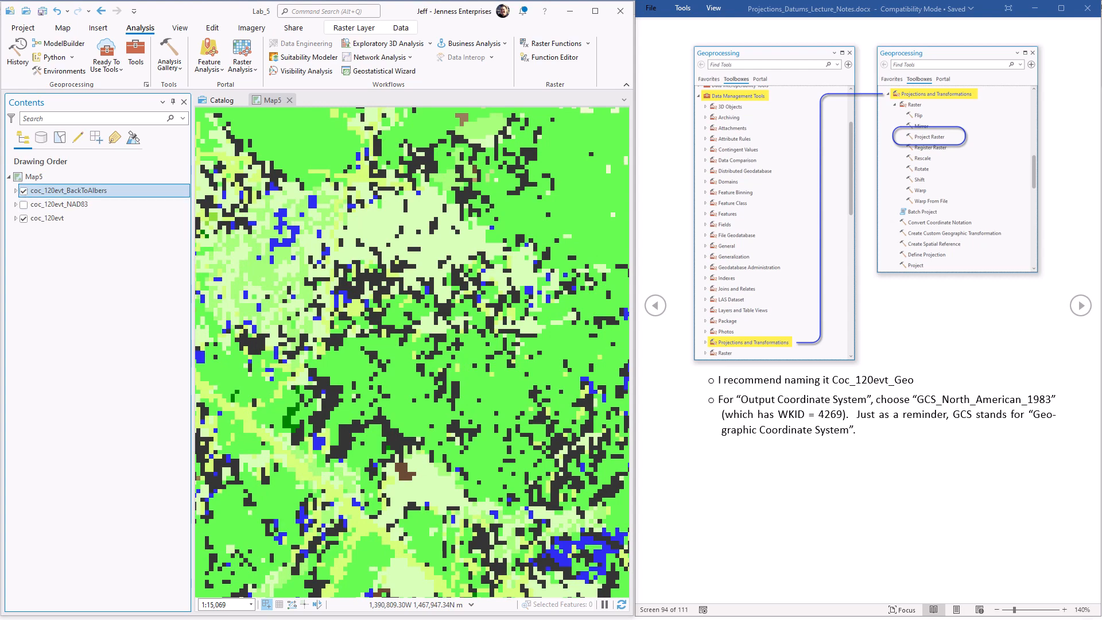